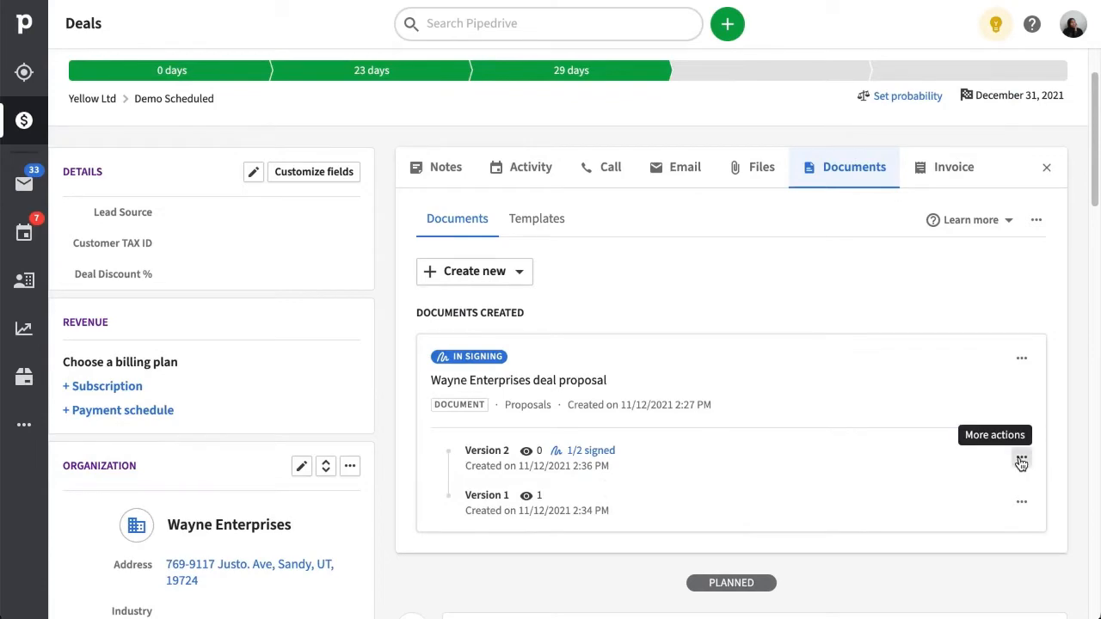
Review the list of signers on Version 2 of the Wayne Enterprises proposal.
left_click(1021, 462)
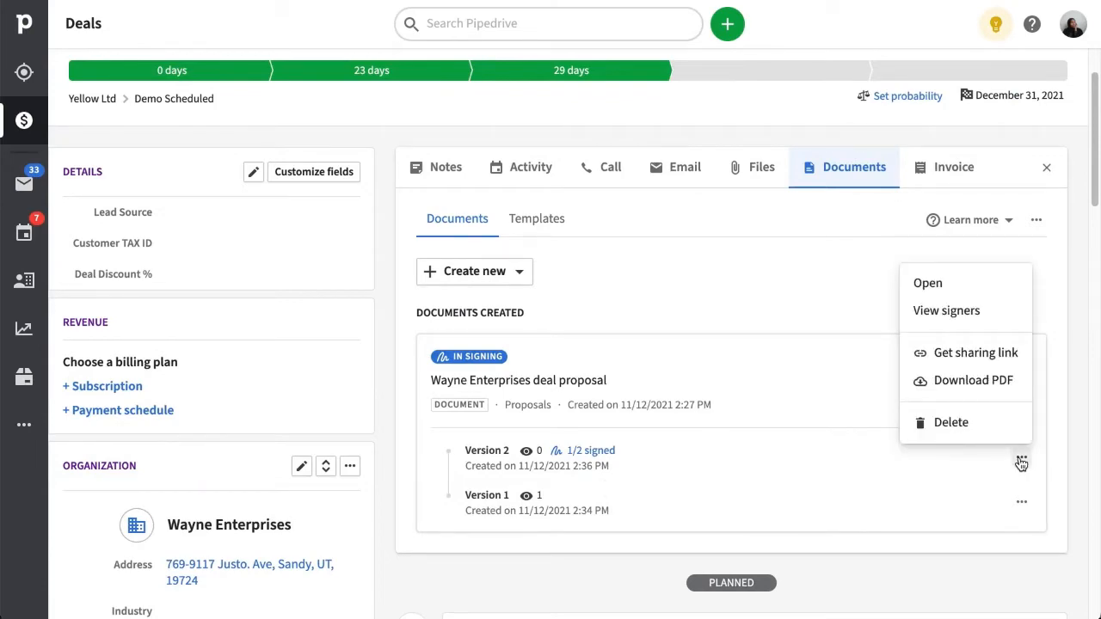
left_click(987, 325)
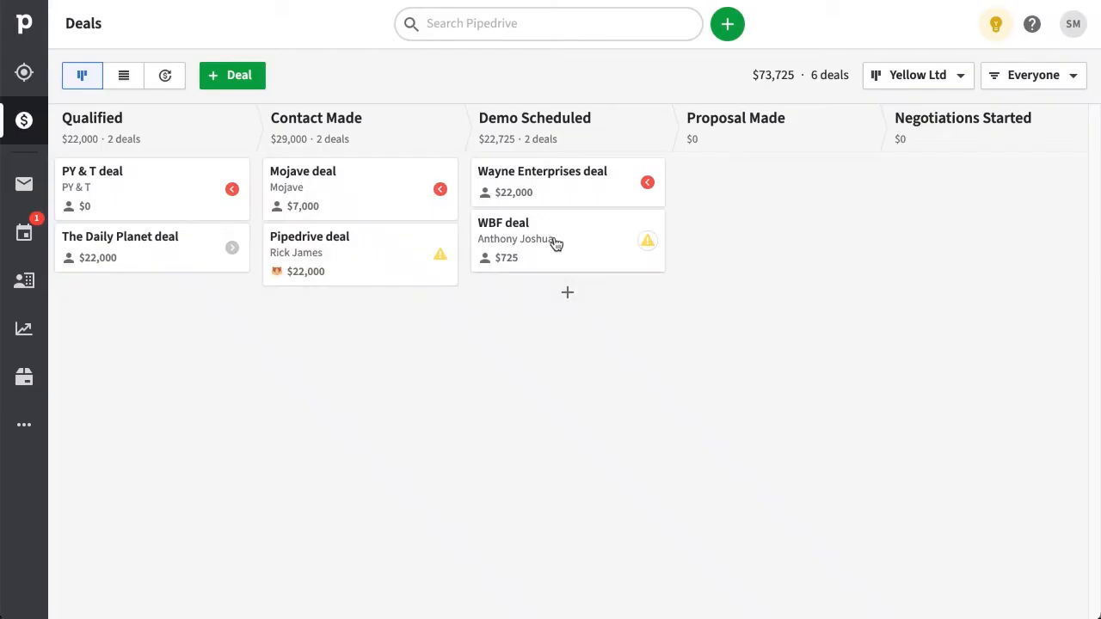
Open the WBF deal's Documents tab and start using Smart Docs there.
left_click(568, 255)
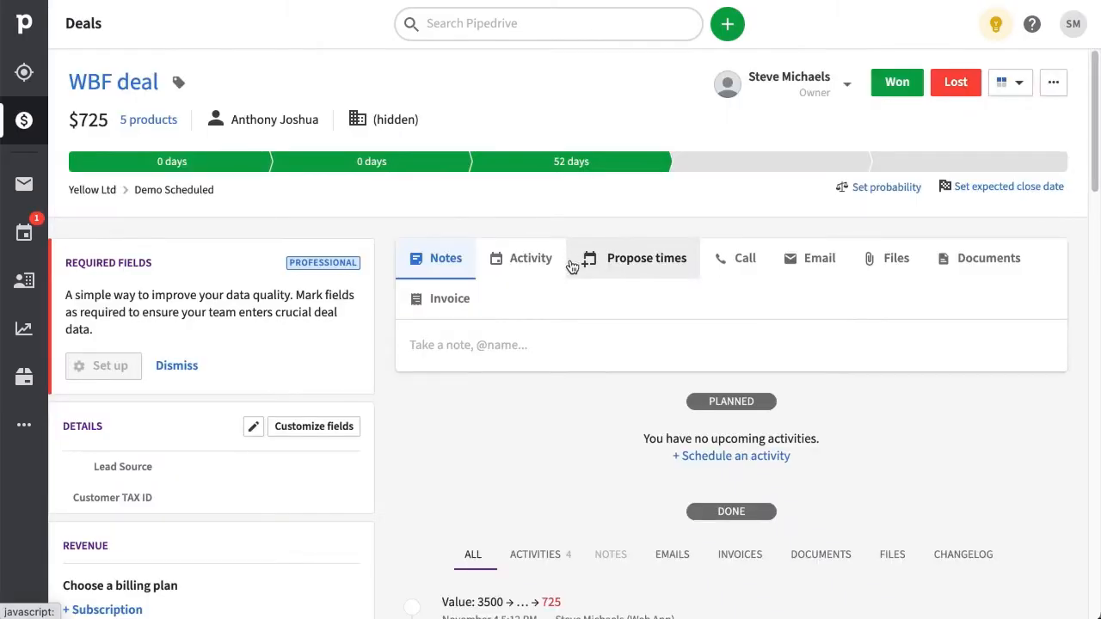
left_click(990, 275)
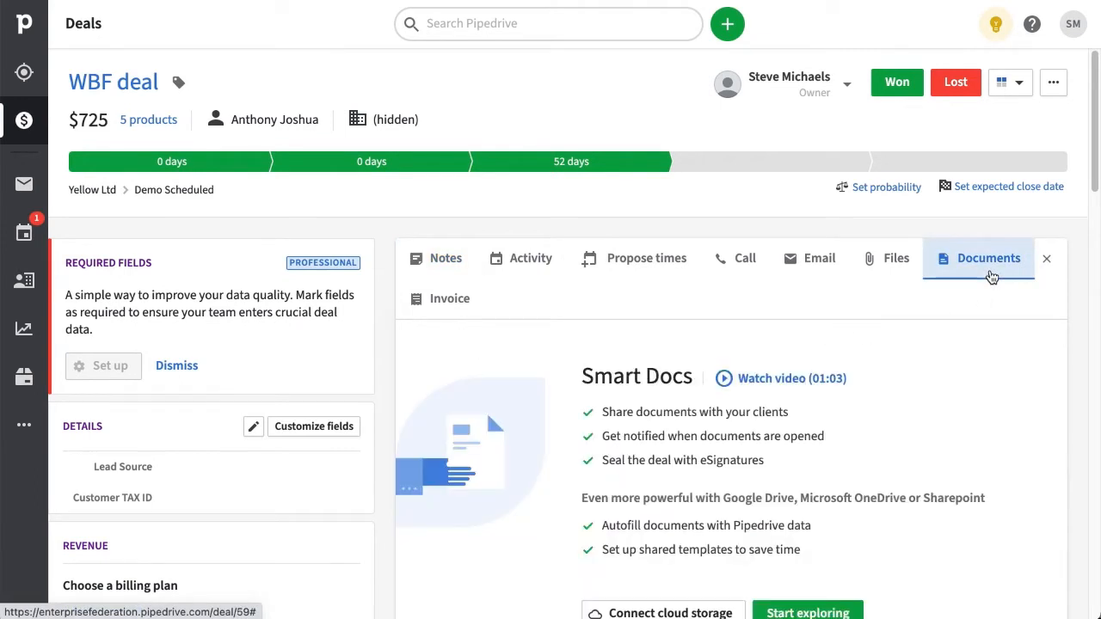
scroll(1060, 331, "down", 2)
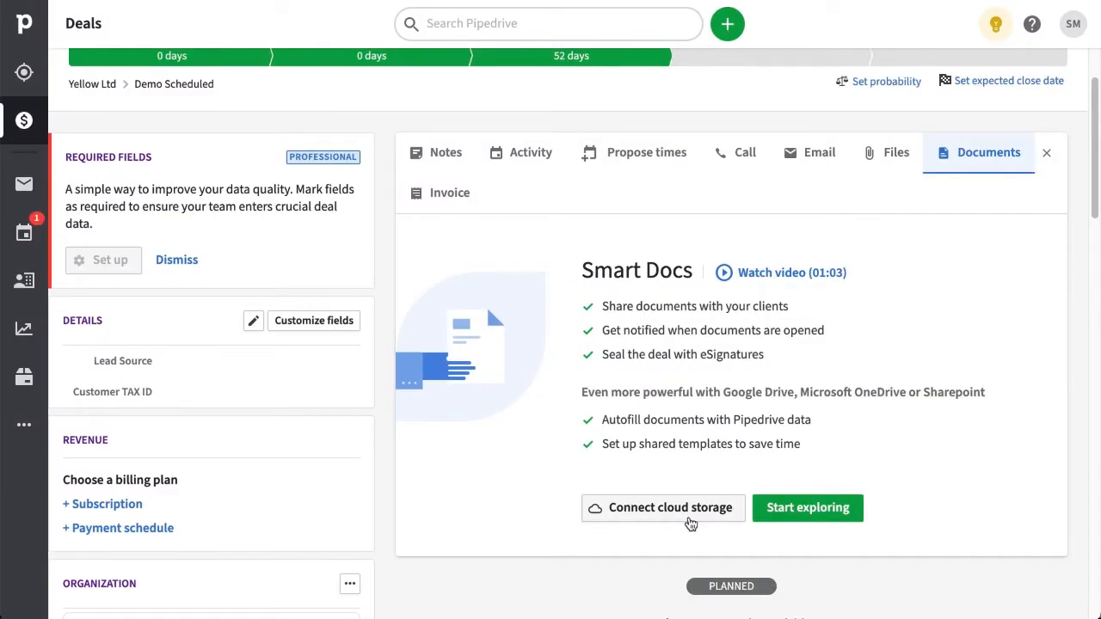
left_click(808, 512)
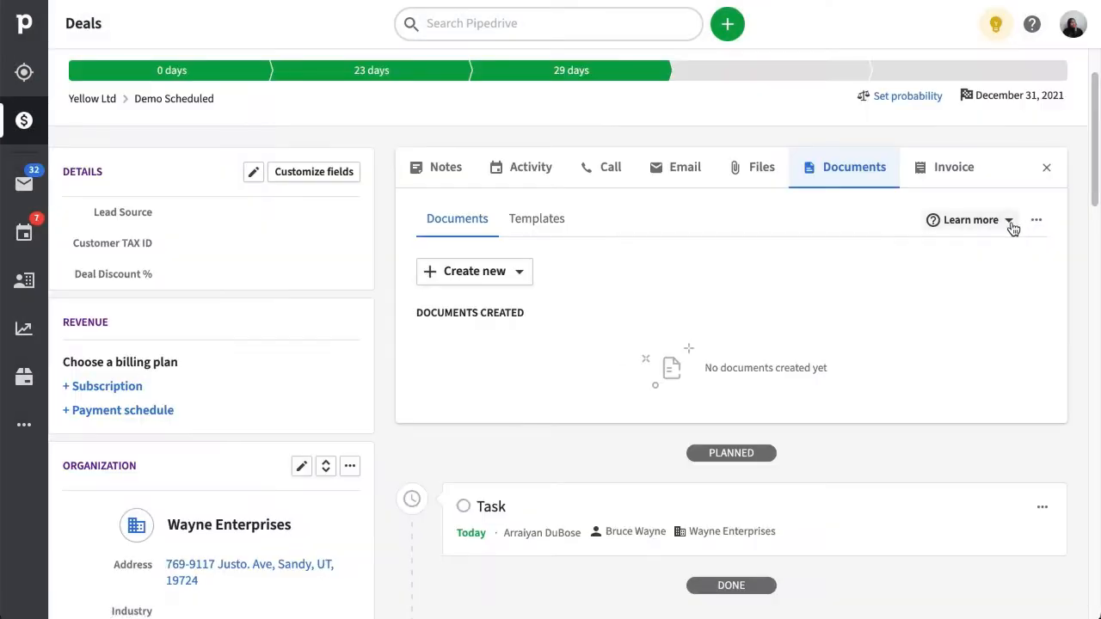
Dismiss the Smart Docs tour and begin uploading a file from the computer.
left_click(1010, 223)
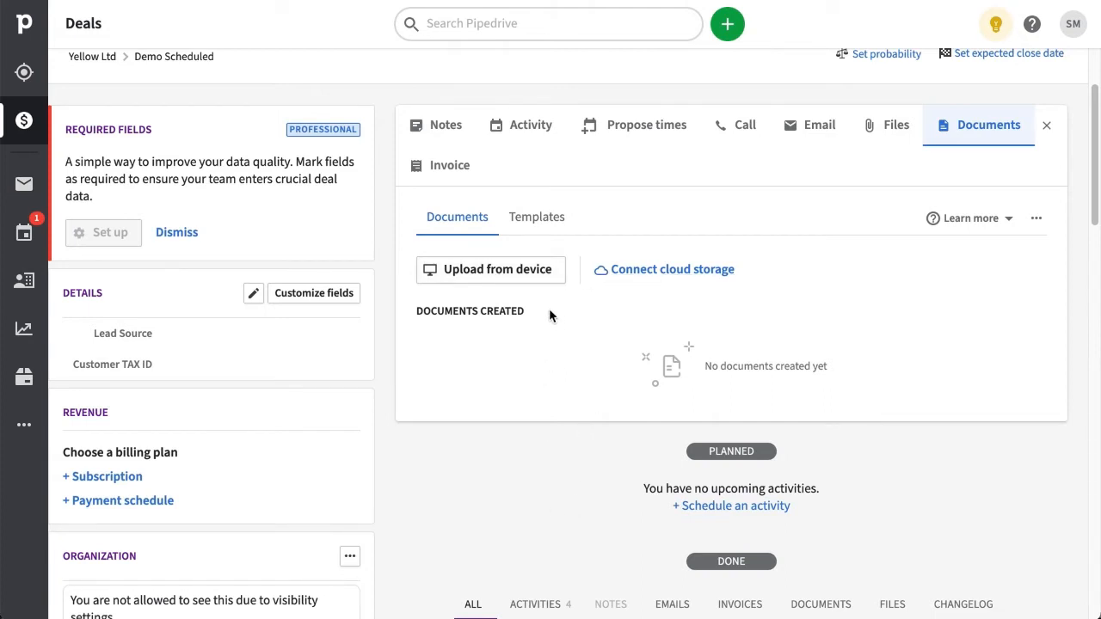
left_click(518, 270)
Upload ProductBrochure.pdf, retitle it 'Product Brochure' and file it under the Other category.
left_click(471, 191)
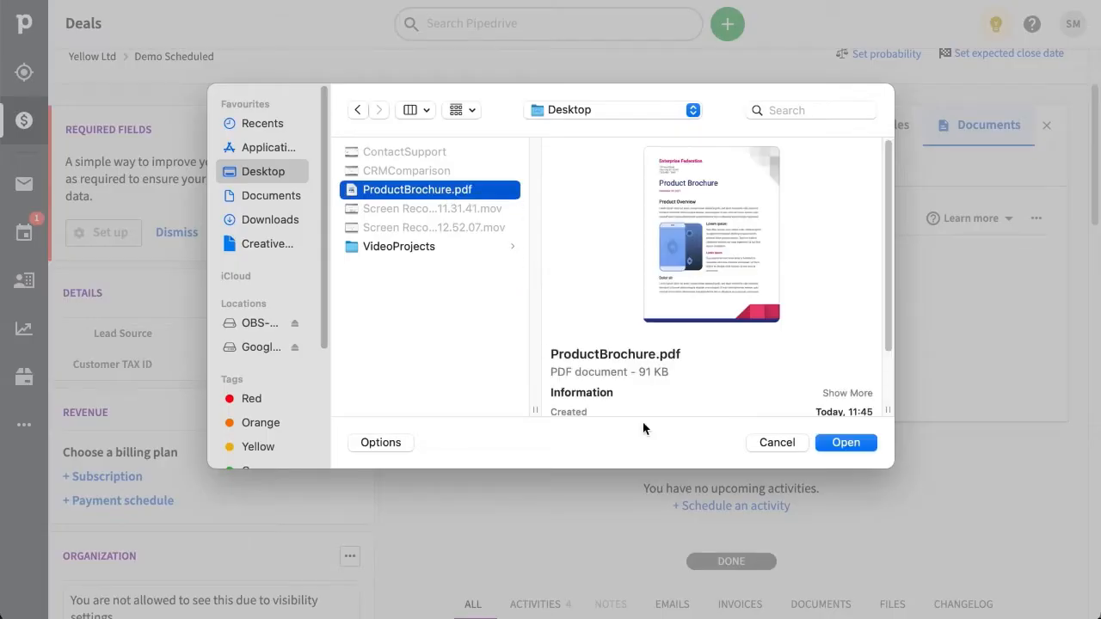
left_click(845, 443)
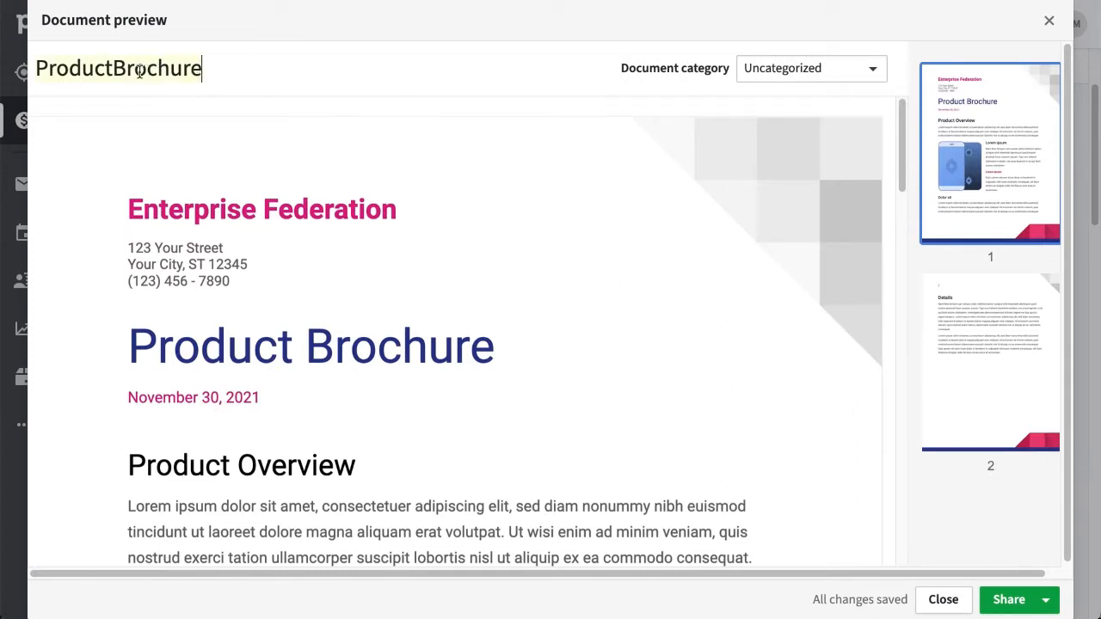
left_click(113, 69)
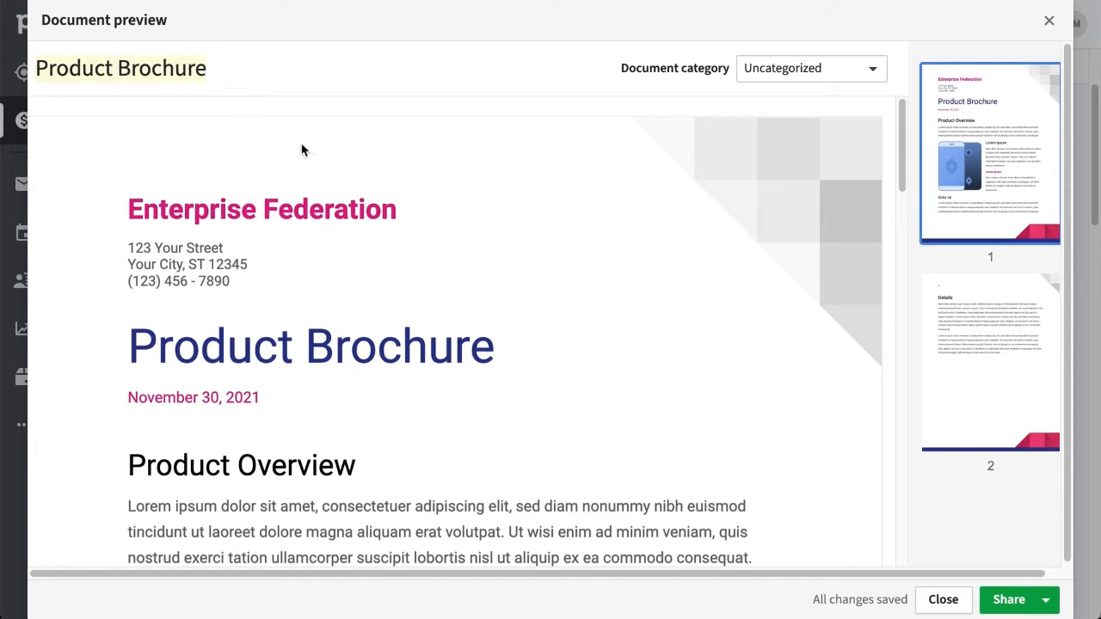
left_click(870, 70)
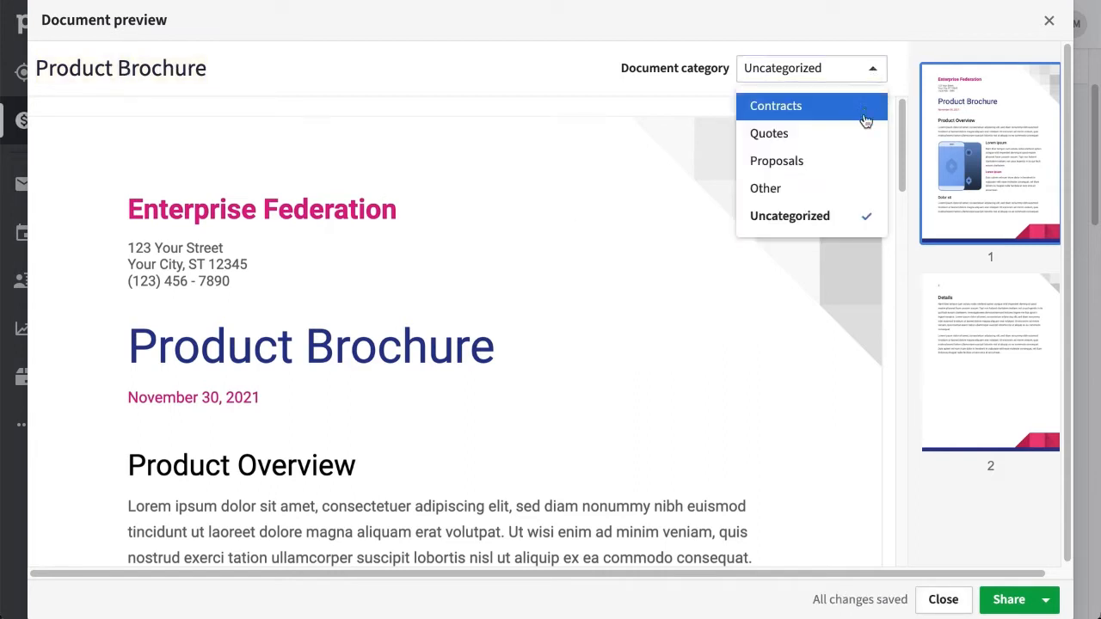
left_click(858, 192)
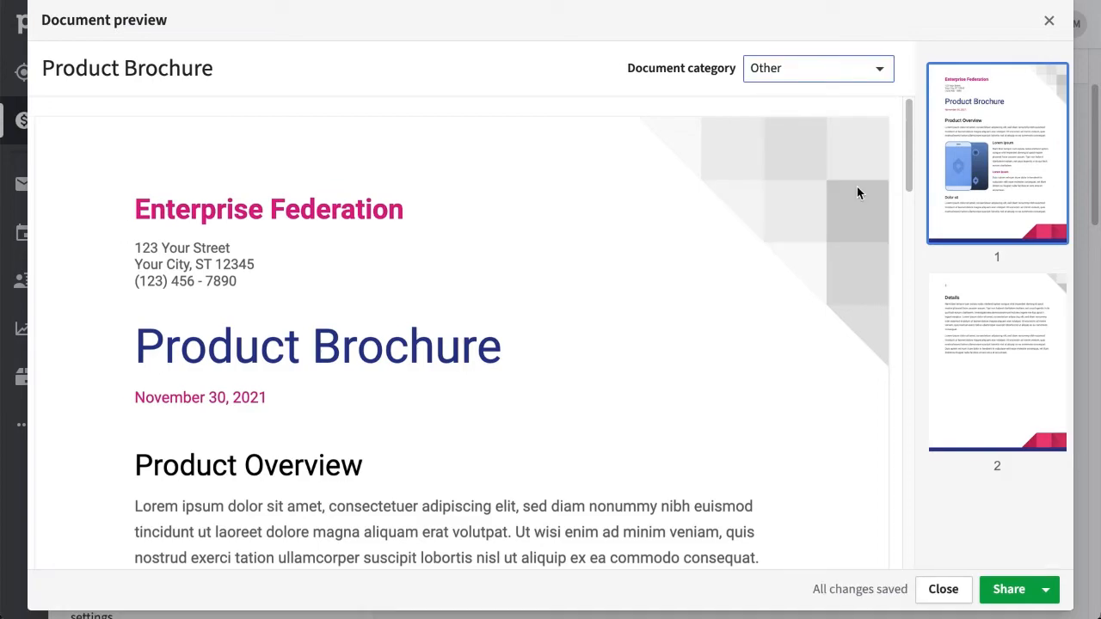
left_click_drag(906, 182, 888, 123)
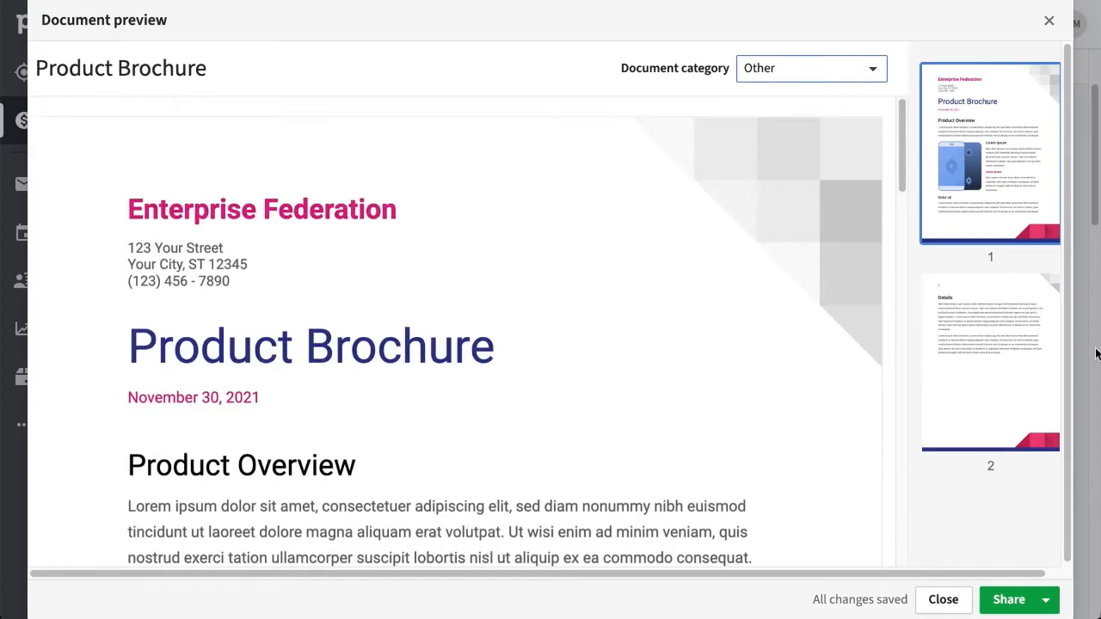
left_click(1047, 605)
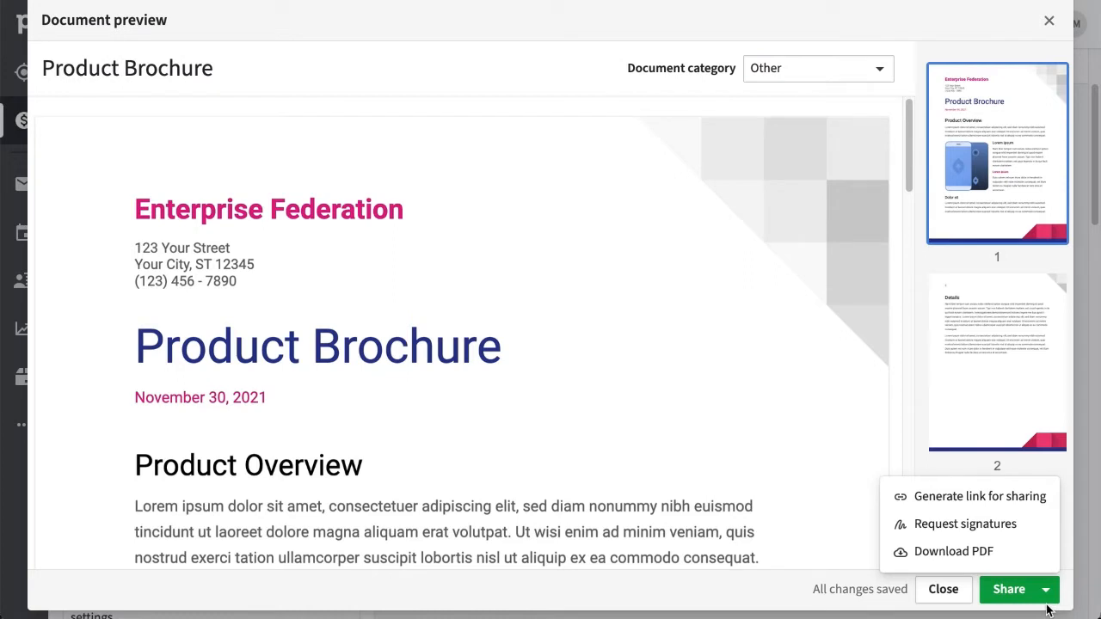
Generate and copy the brochure's share link, with notifications every time it's viewed.
left_click(1048, 513)
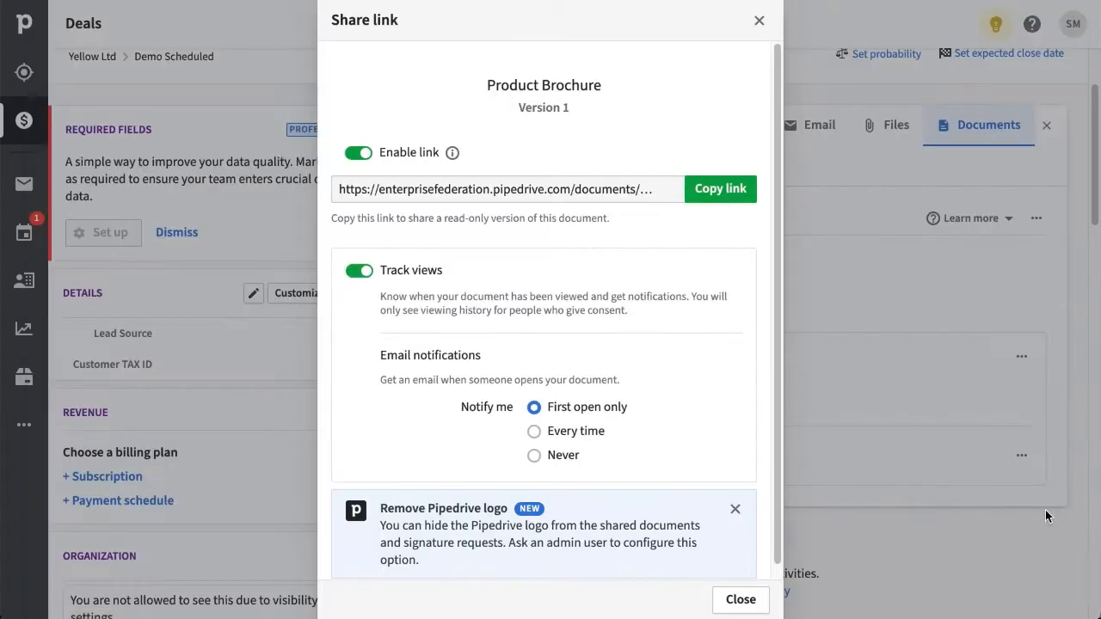
left_click(693, 202)
left_click(547, 439)
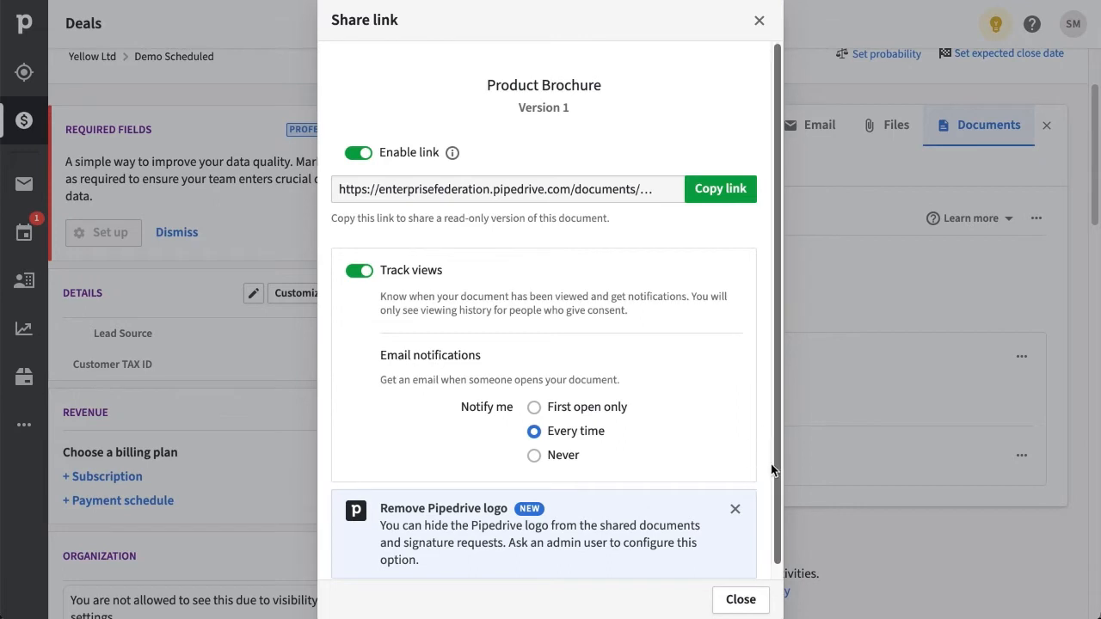
scroll(778, 457, "down", 1)
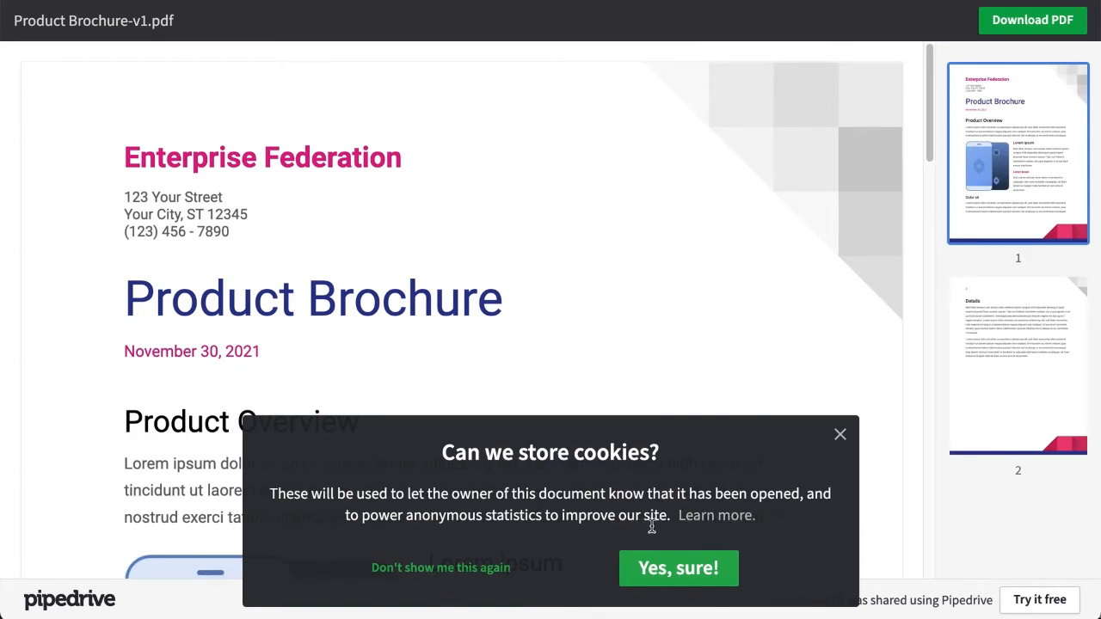
Accept cookies on the shared Product Brochure page.
left_click(700, 590)
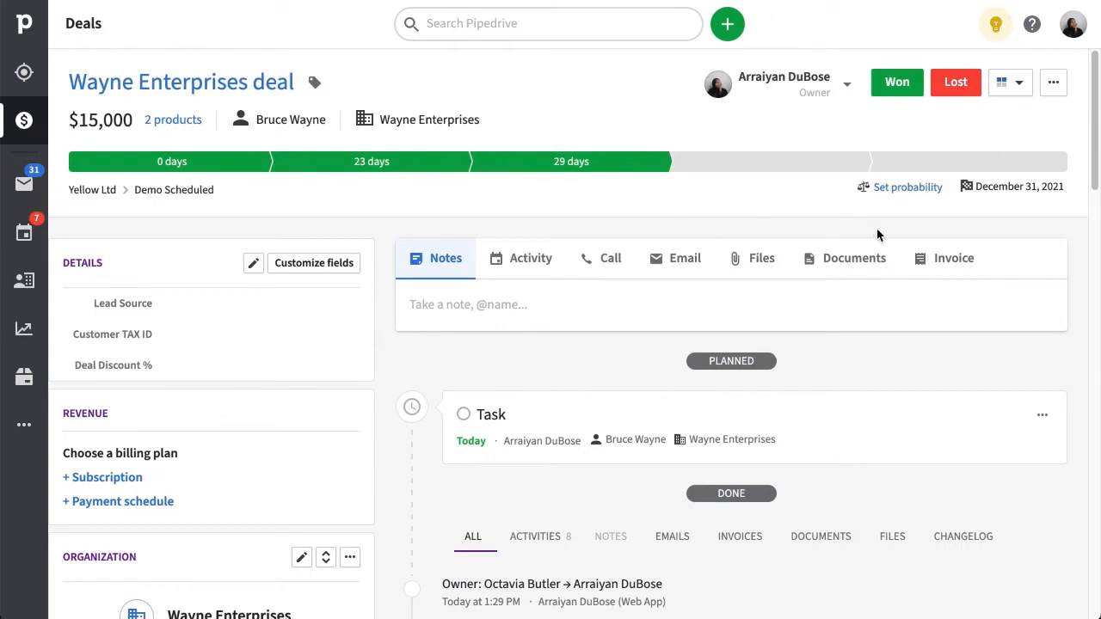
Connect cloud storage for the Wayne Enterprises deal using an already linked Google account.
left_click(891, 273)
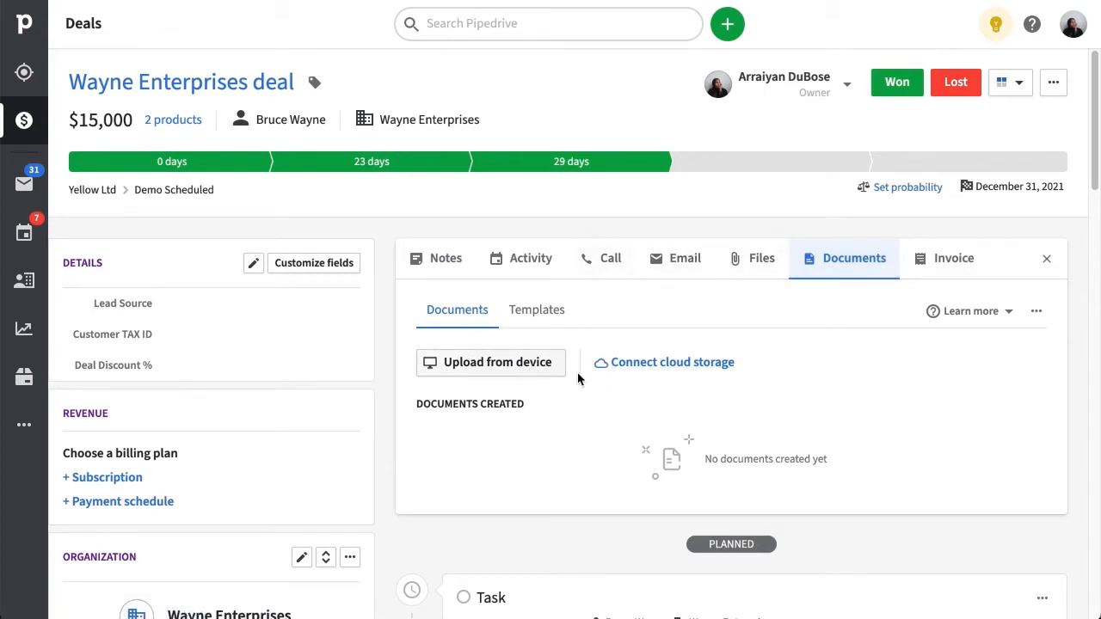
left_click(627, 365)
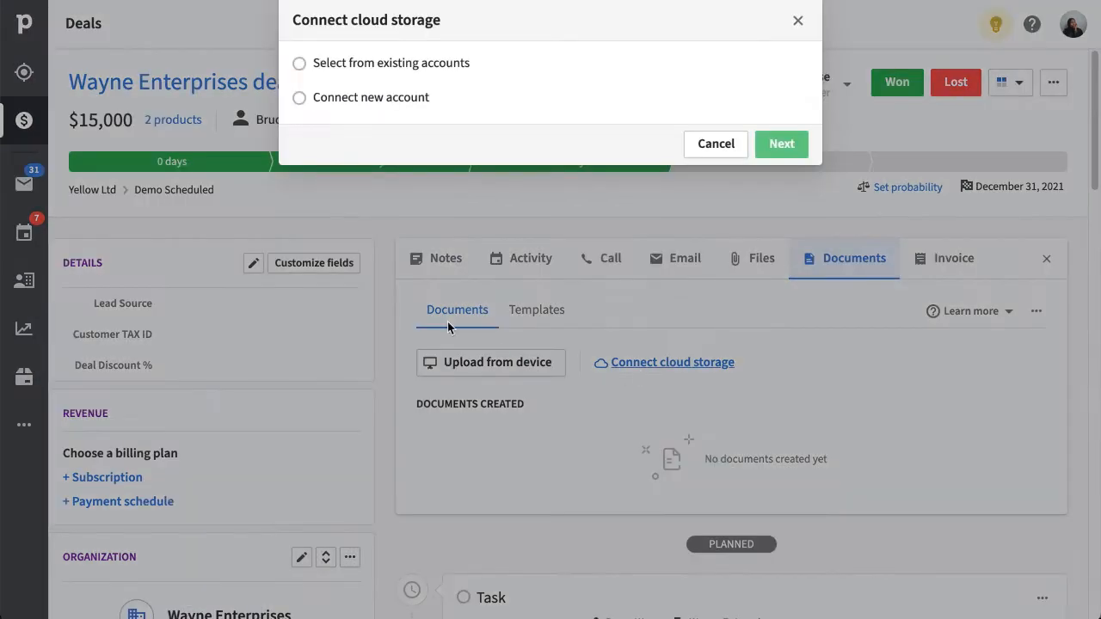
left_click(300, 65)
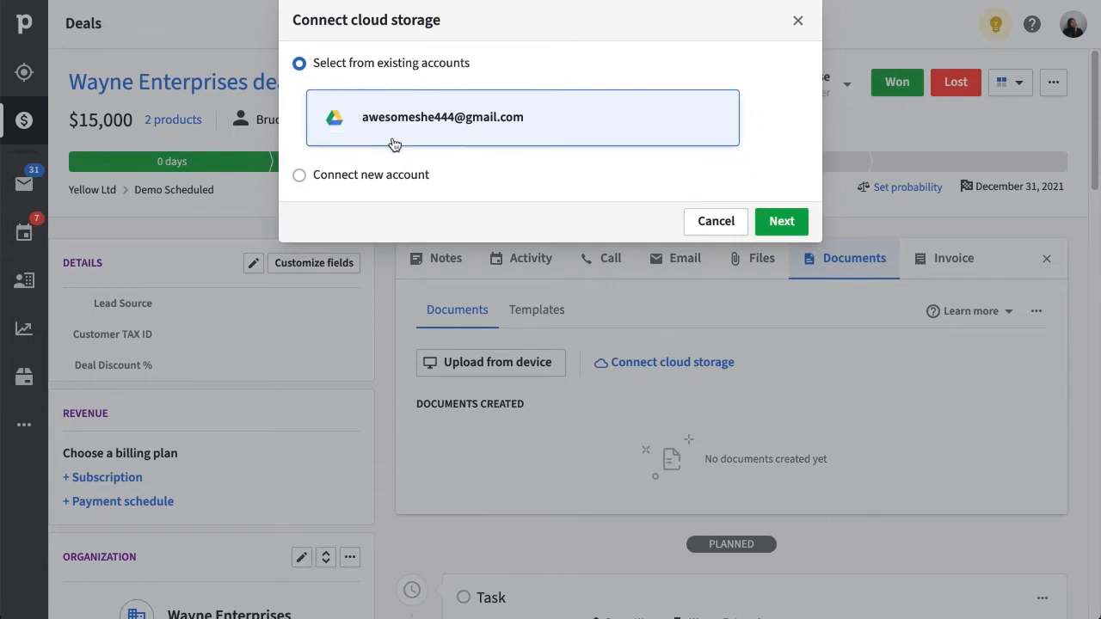
left_click(802, 222)
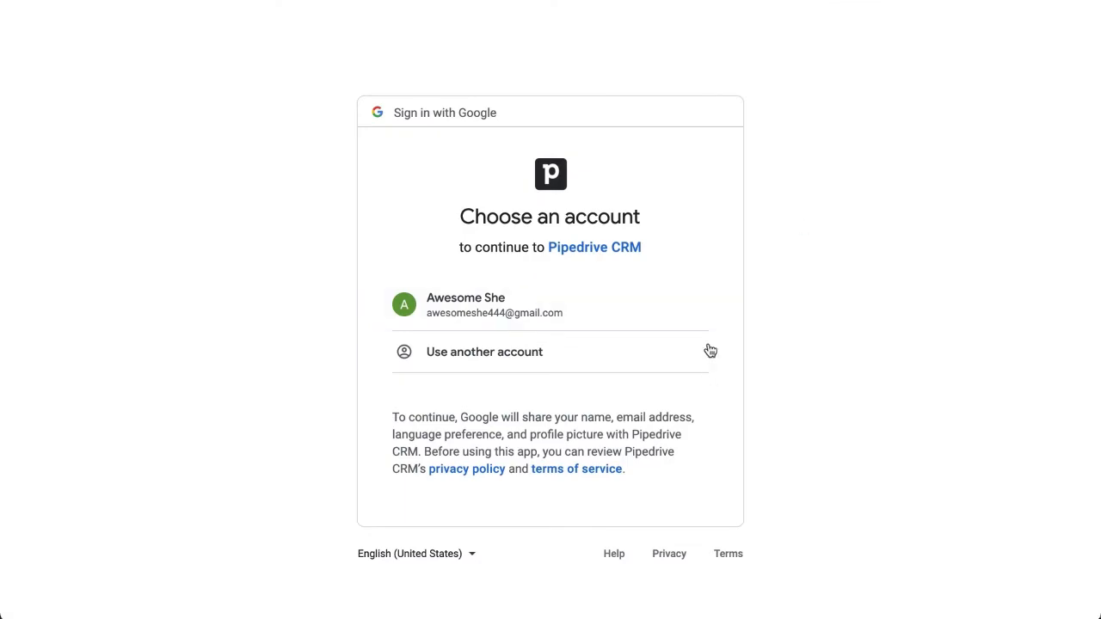
Choose the Google account and allow Pipedrive CRM access to it.
left_click(699, 319)
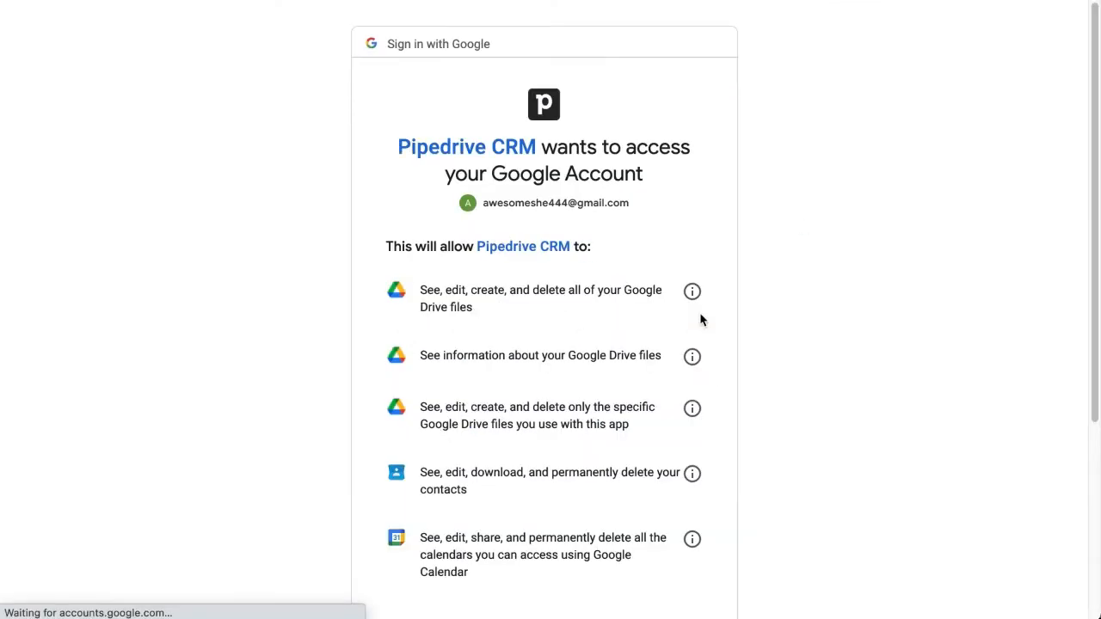
scroll(759, 404, "down", 3)
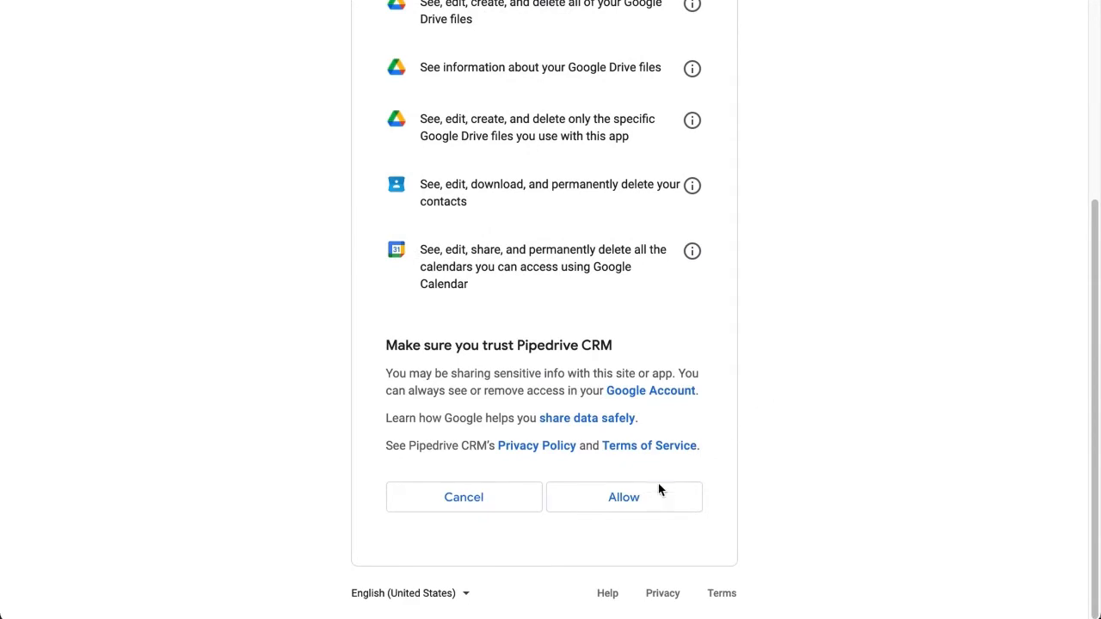
left_click(651, 509)
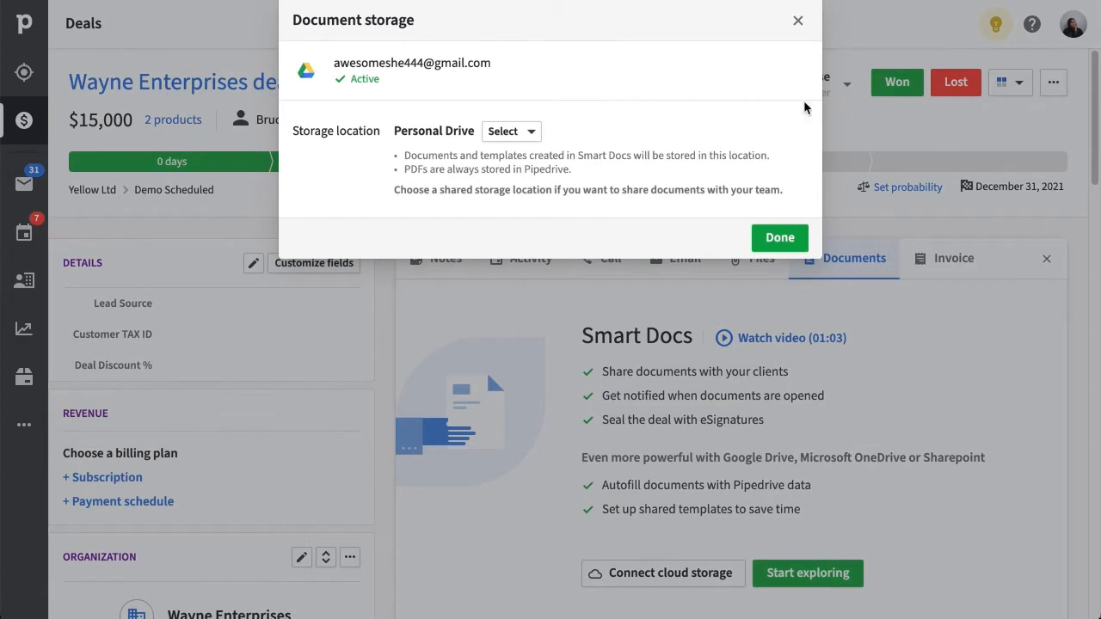
Set Smart Docs document storage to the Demos Shared Drive.
left_click(532, 137)
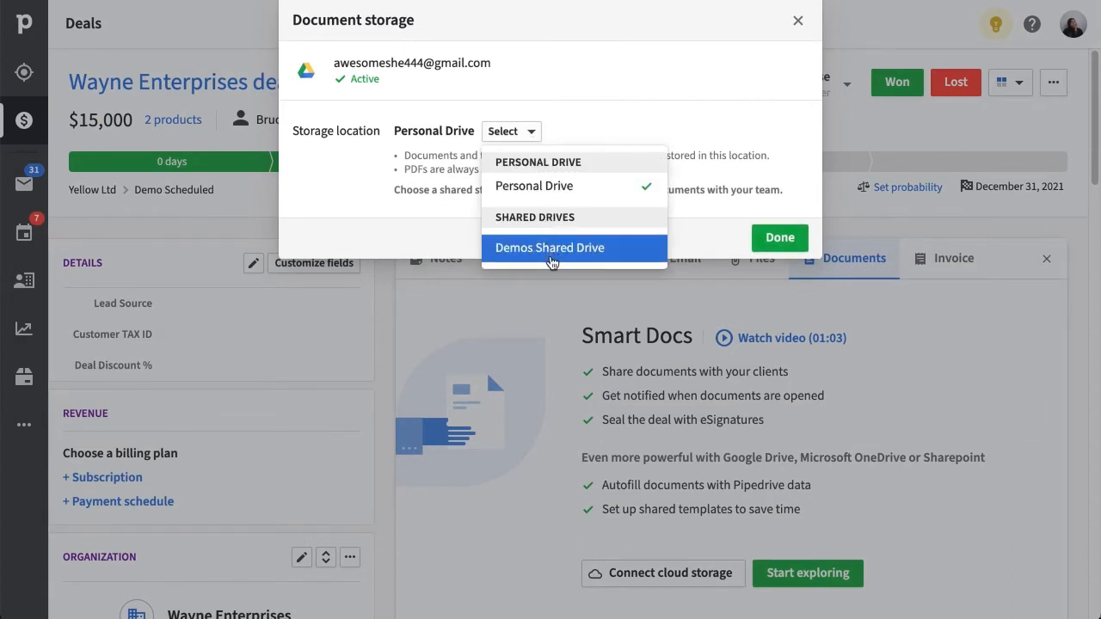
left_click(615, 249)
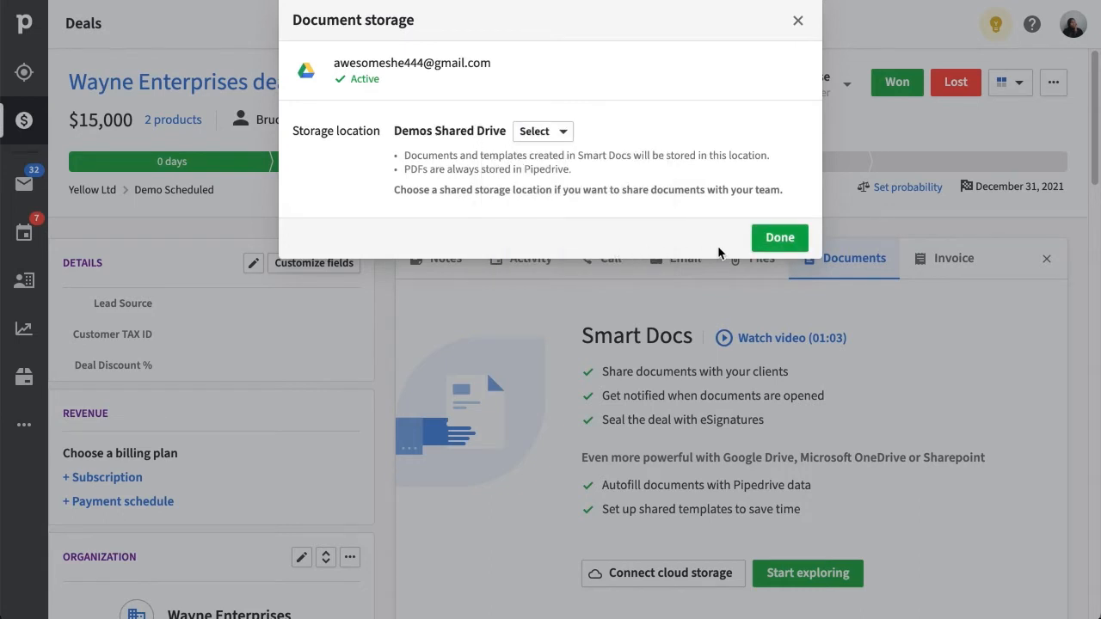
left_click(759, 252)
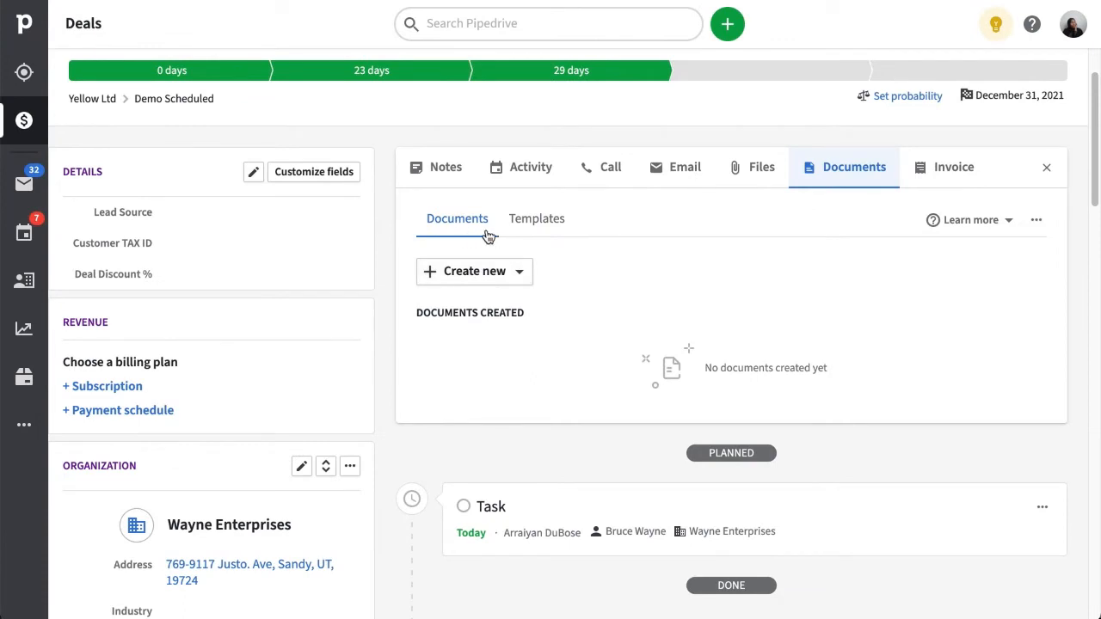
Create a new blank text document on the Wayne Enterprises deal.
left_click(522, 273)
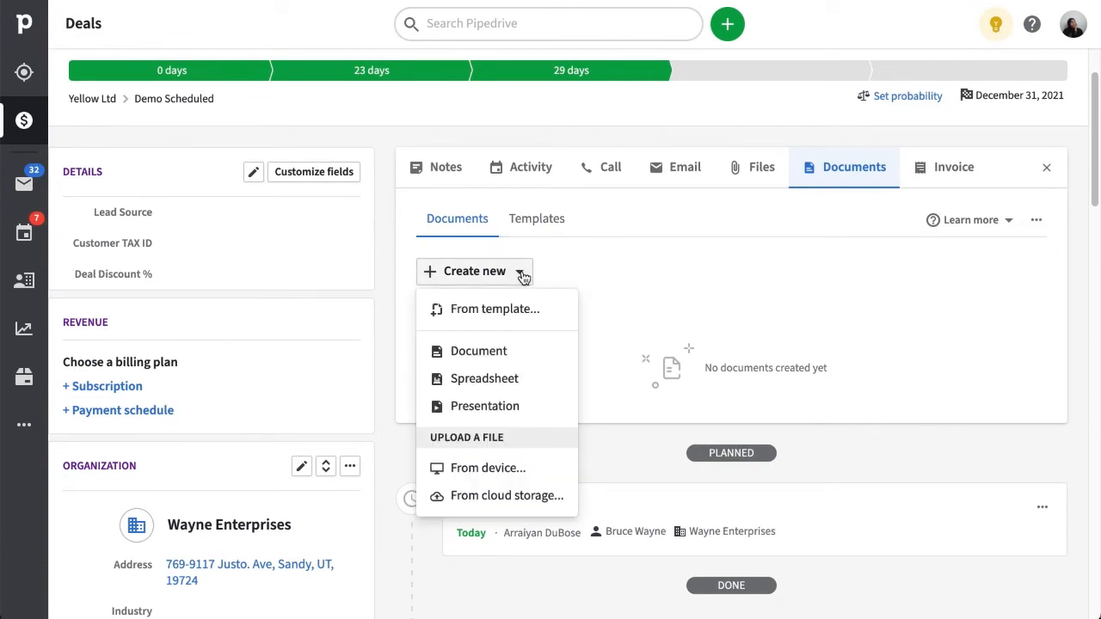
left_click(551, 350)
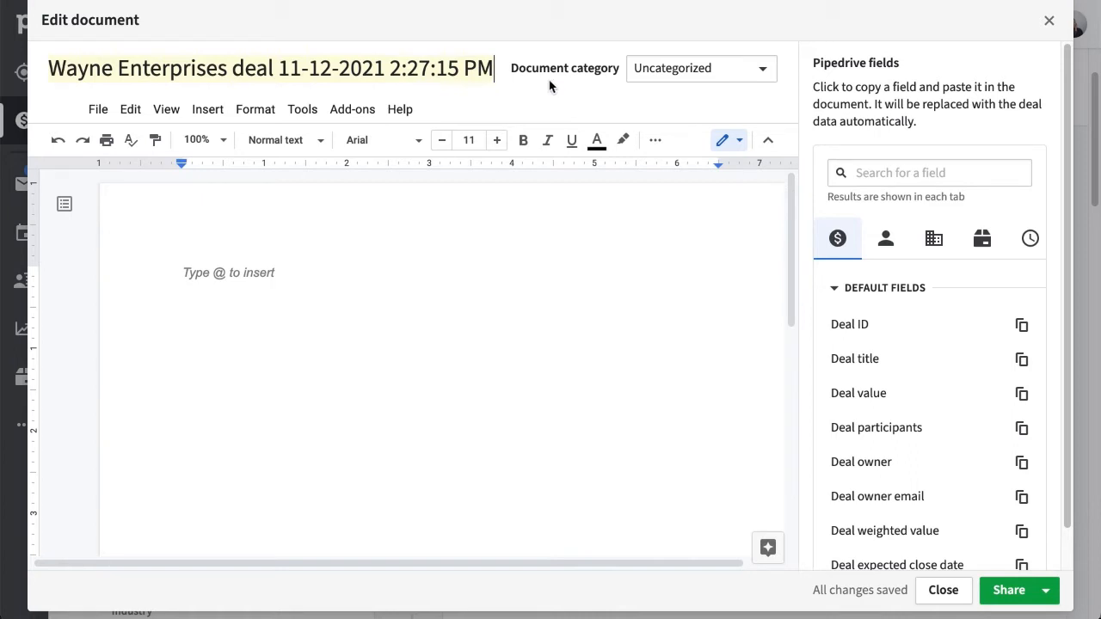
Retitle the document 'Wayne Enterprises deal proposal' using the pasted Deal title field.
left_click_drag(480, 68, 50, 76)
key("BackSpace")
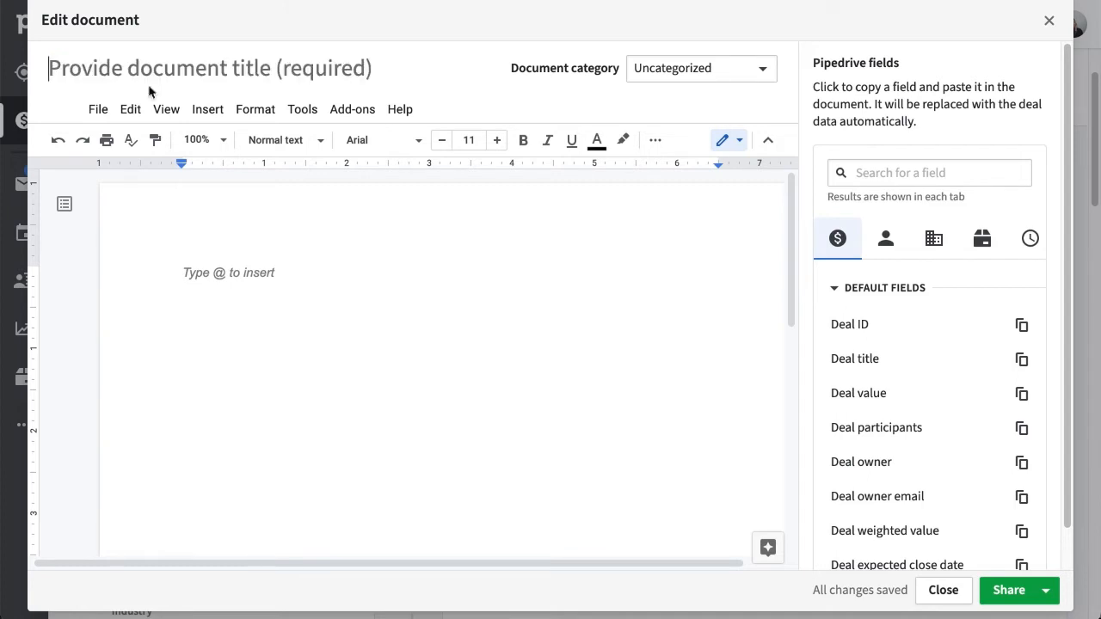
scroll(1066, 350, "down", 1)
scroll(1067, 350, "down", 1)
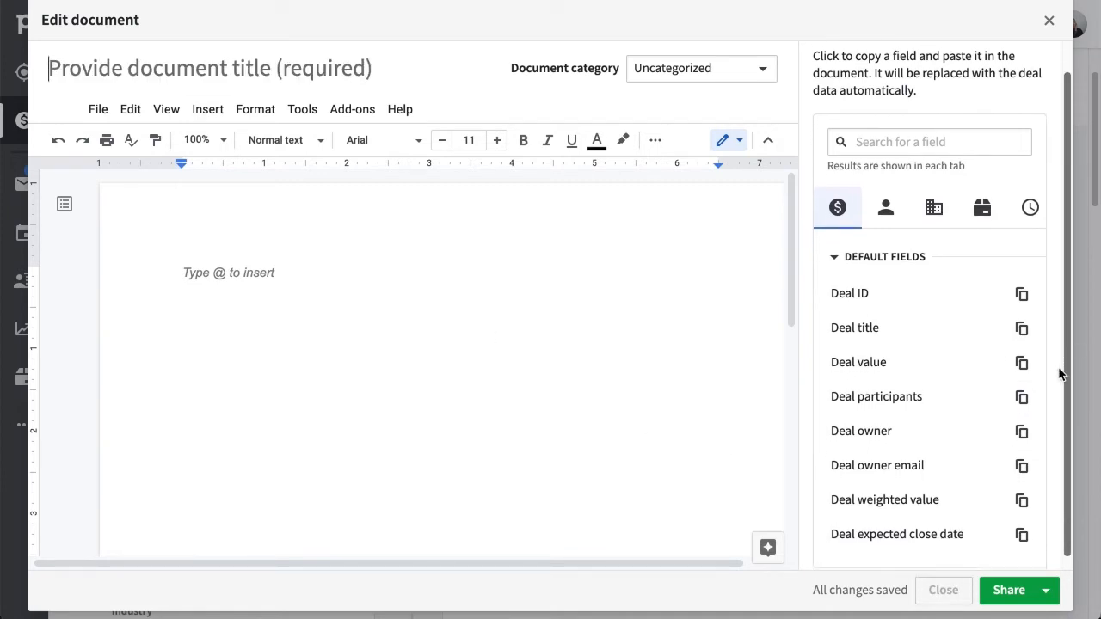
left_click(1022, 331)
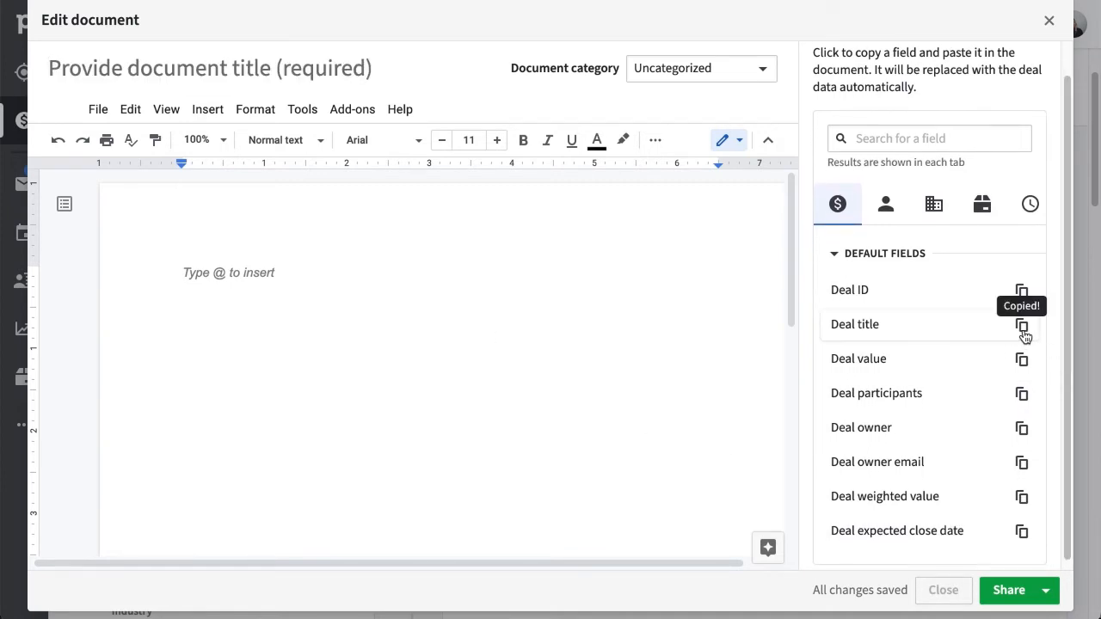
left_click(336, 72)
key("ctrl+v")
type("Proposal")
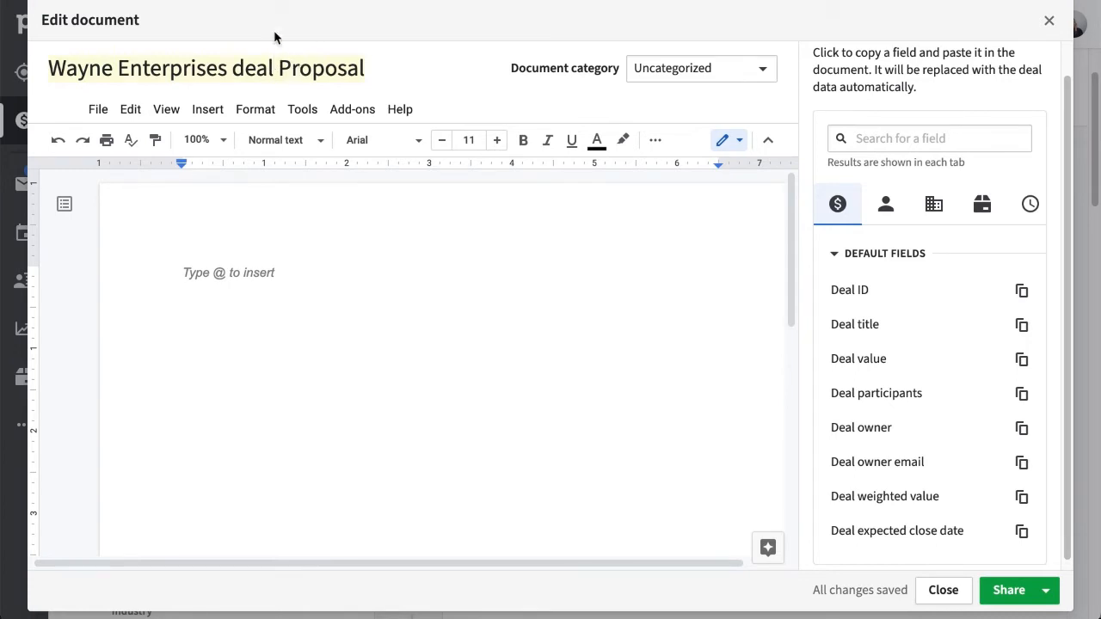
left_click_drag(274, 69, 234, 71)
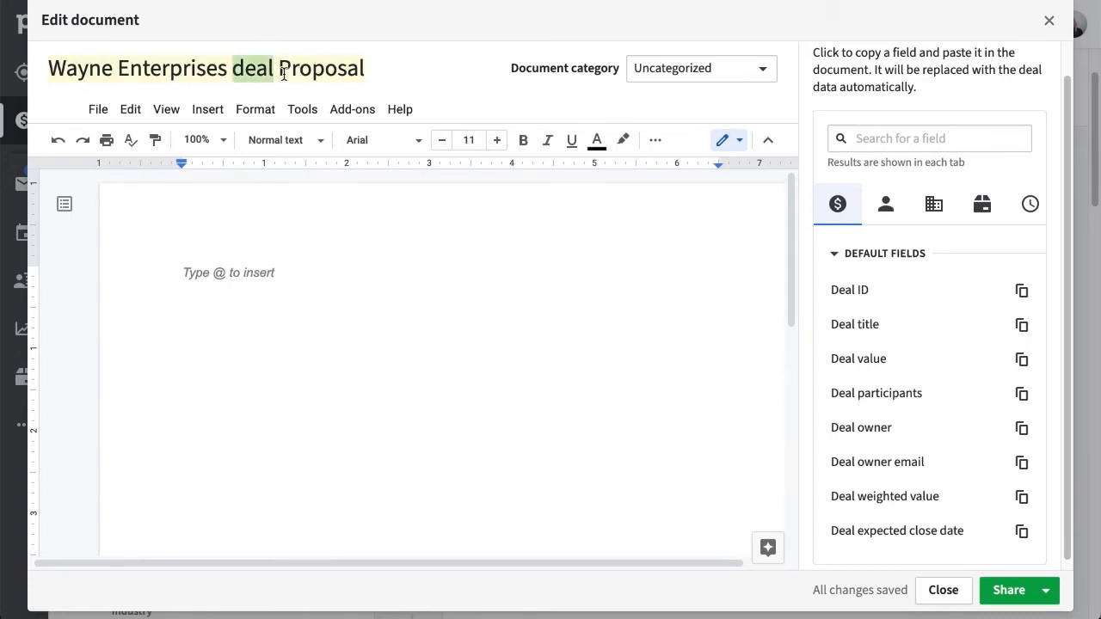
left_click(370, 68)
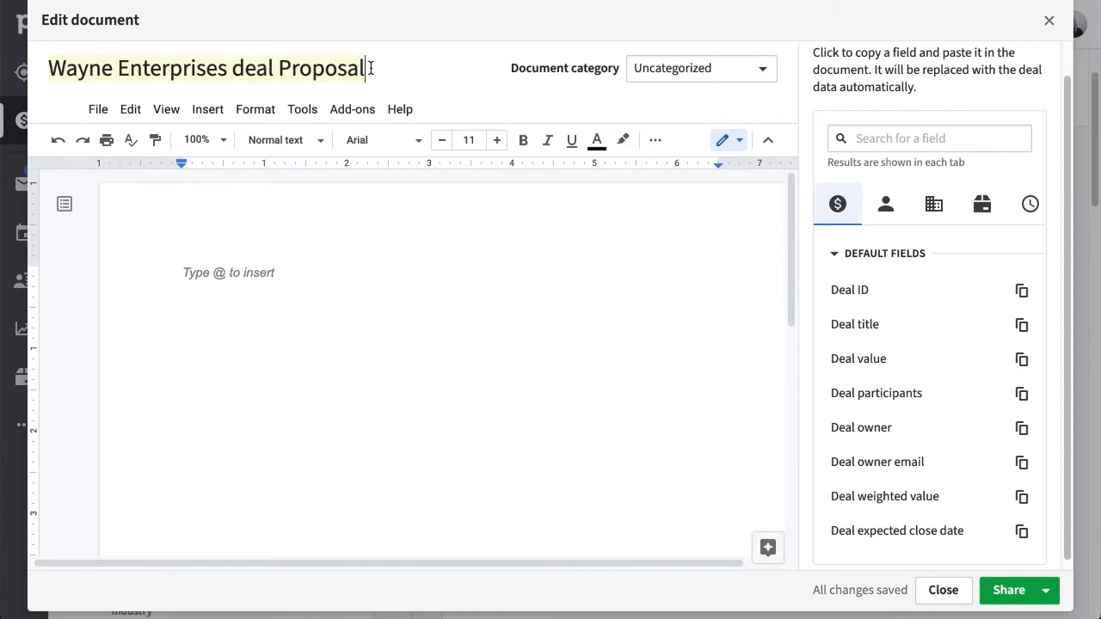
left_click(291, 68)
key("BackSpace")
type("p")
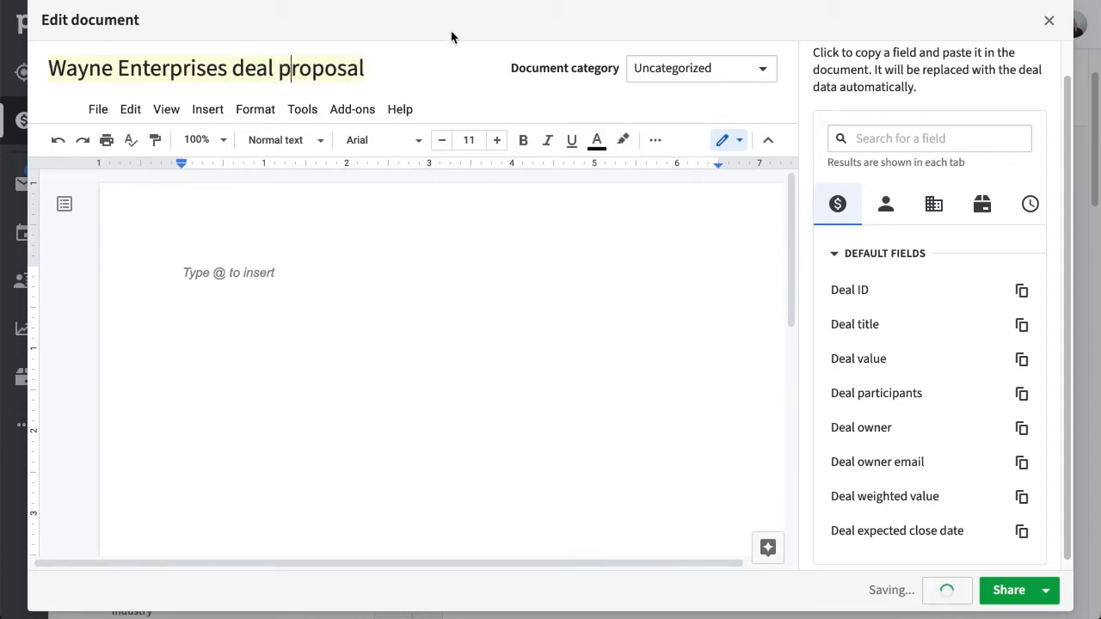
left_click(452, 34)
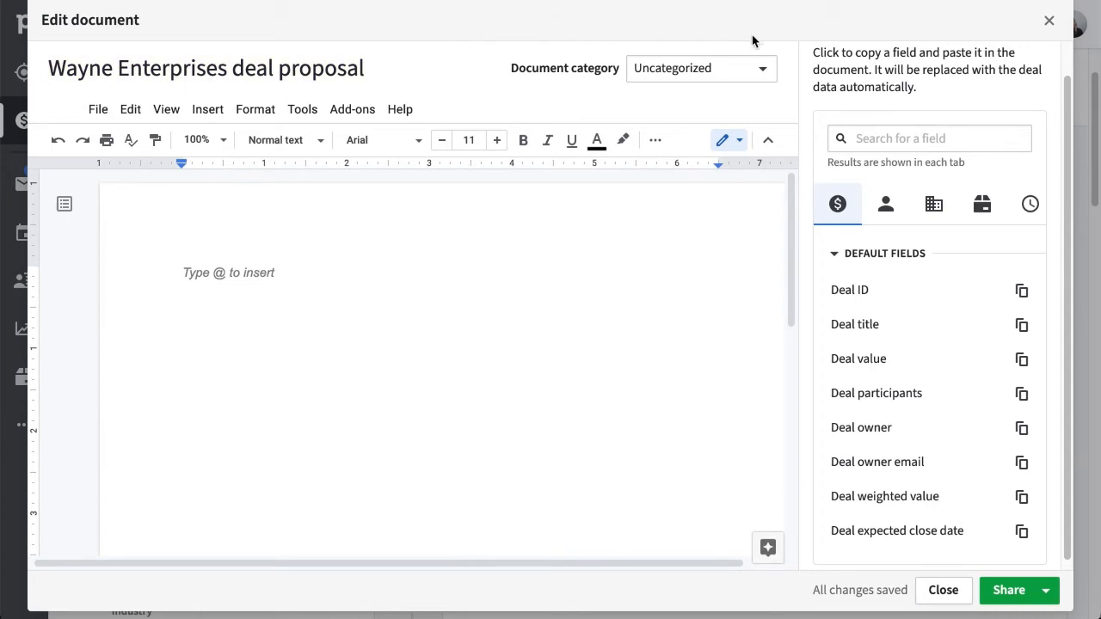
File the document under Proposals and paste the proposal letter into the body.
left_click(762, 72)
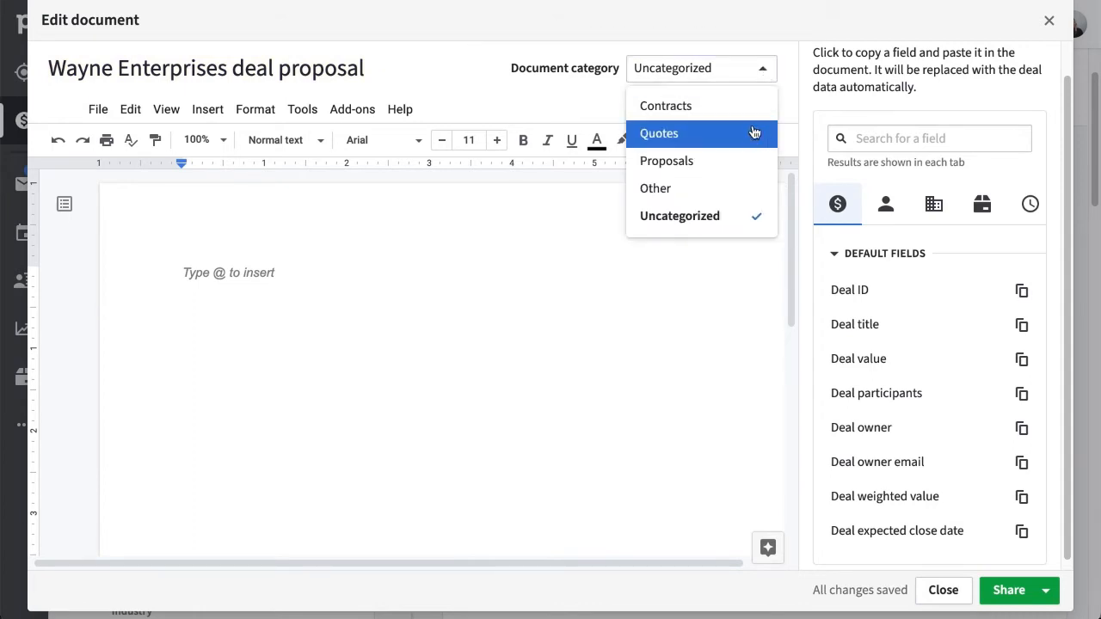
left_click(755, 169)
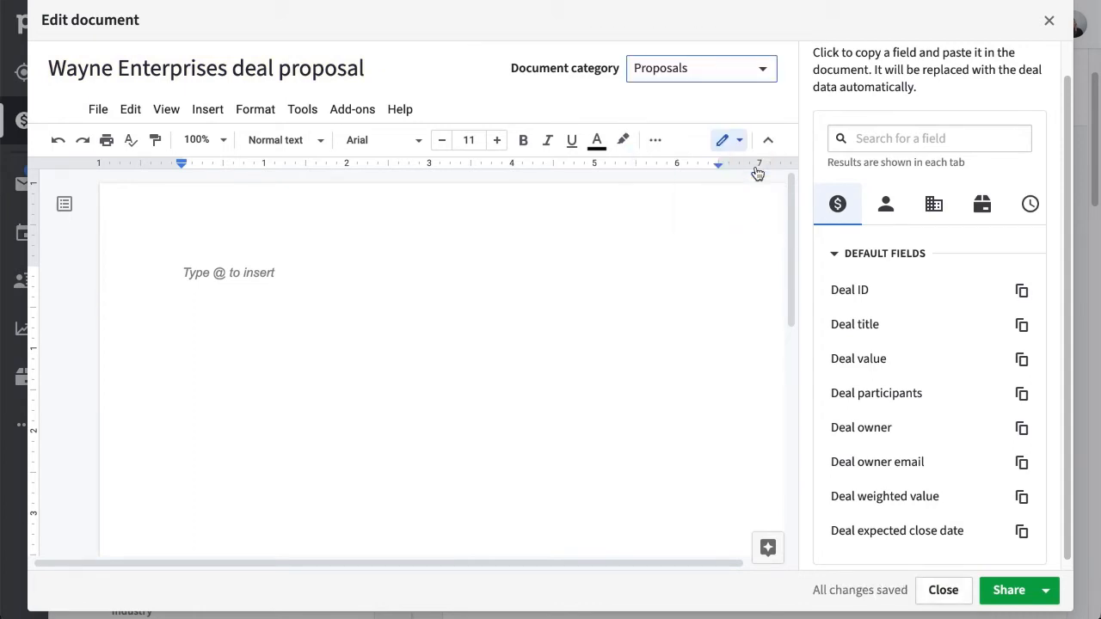
left_click(158, 251)
key("ctrl+v")
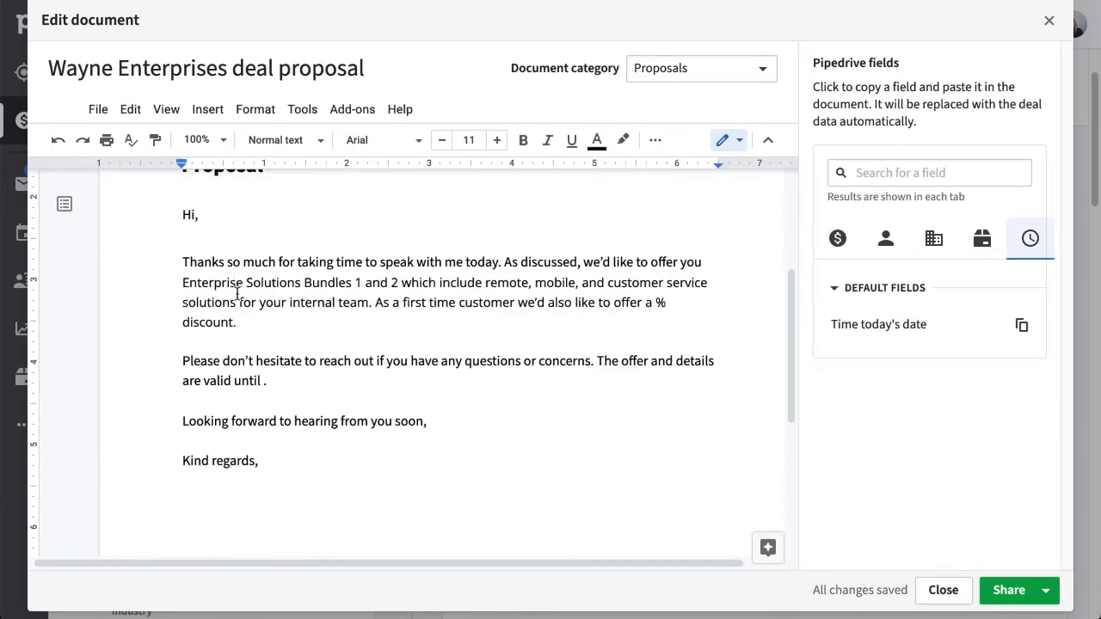
scroll(252, 311, "up", 4)
Insert the Time today's date field on a new line under the Proposal heading.
left_click(264, 305)
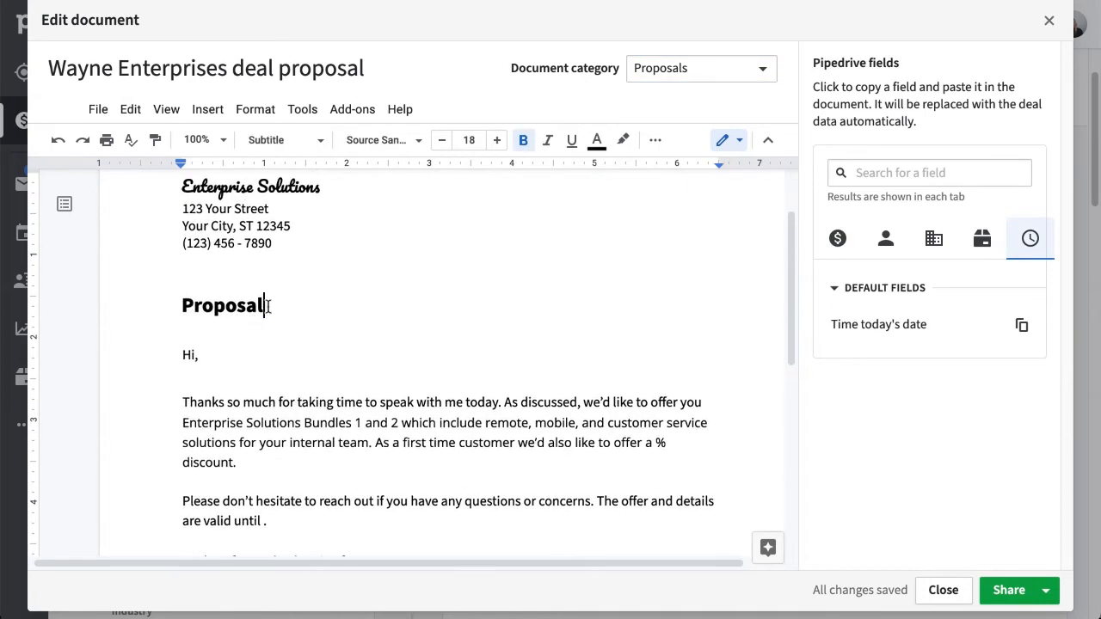
key("Return")
left_click(1021, 325)
left_click(181, 325)
key("ctrl+v")
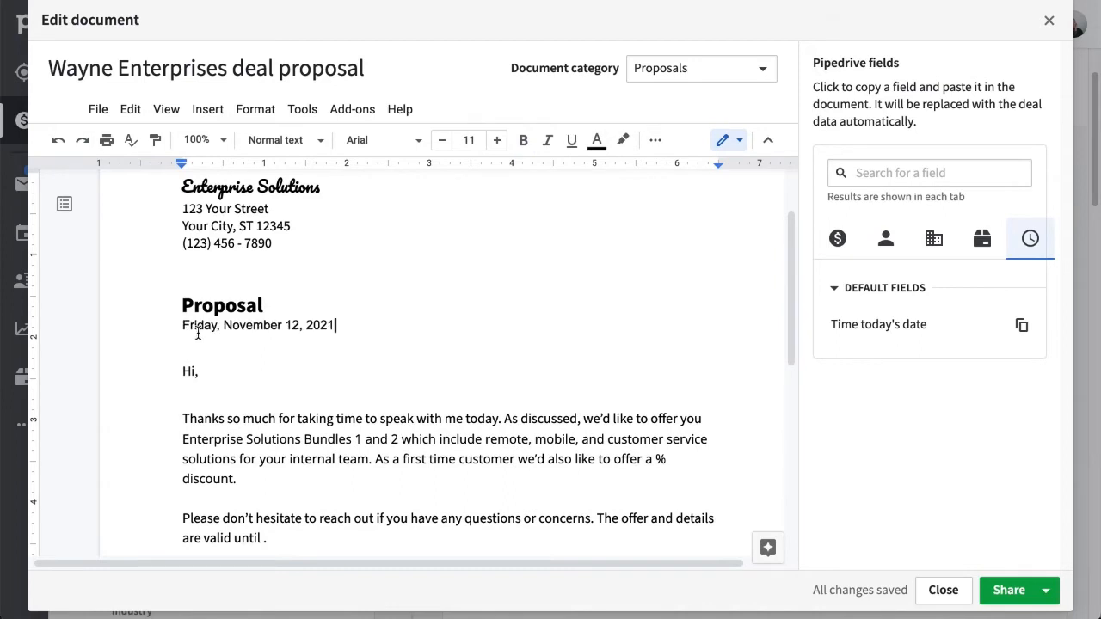
scroll(253, 416, "down", 1)
Insert the Person first name field after 'Hi' in the greeting.
left_click(194, 325)
left_click(885, 238)
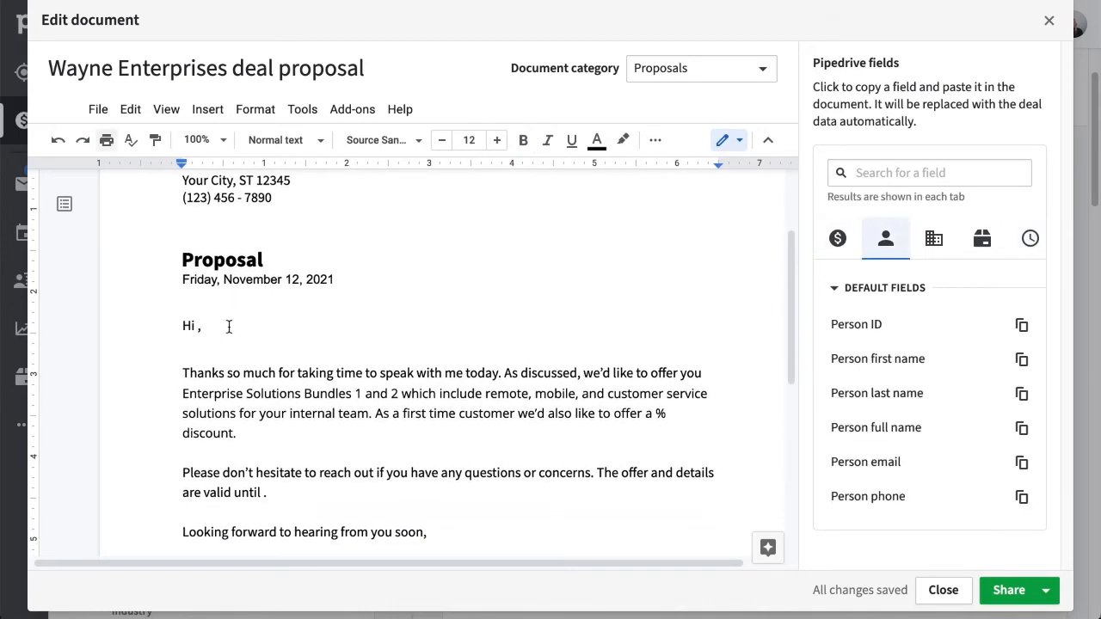
left_click(1021, 360)
key("ctrl+v")
scroll(783, 331, "down", 1)
Delete the first-time customer discount sentence from the letter.
left_click(657, 355)
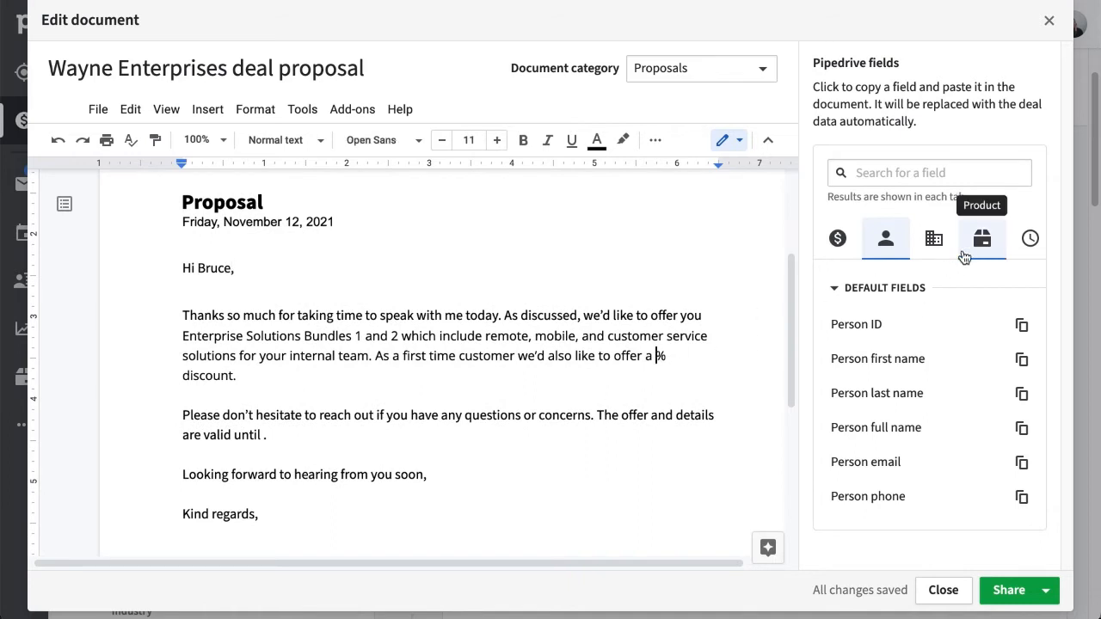
left_click(839, 243)
left_click_drag(1067, 277, 1069, 386)
left_click(836, 246)
left_click(838, 289)
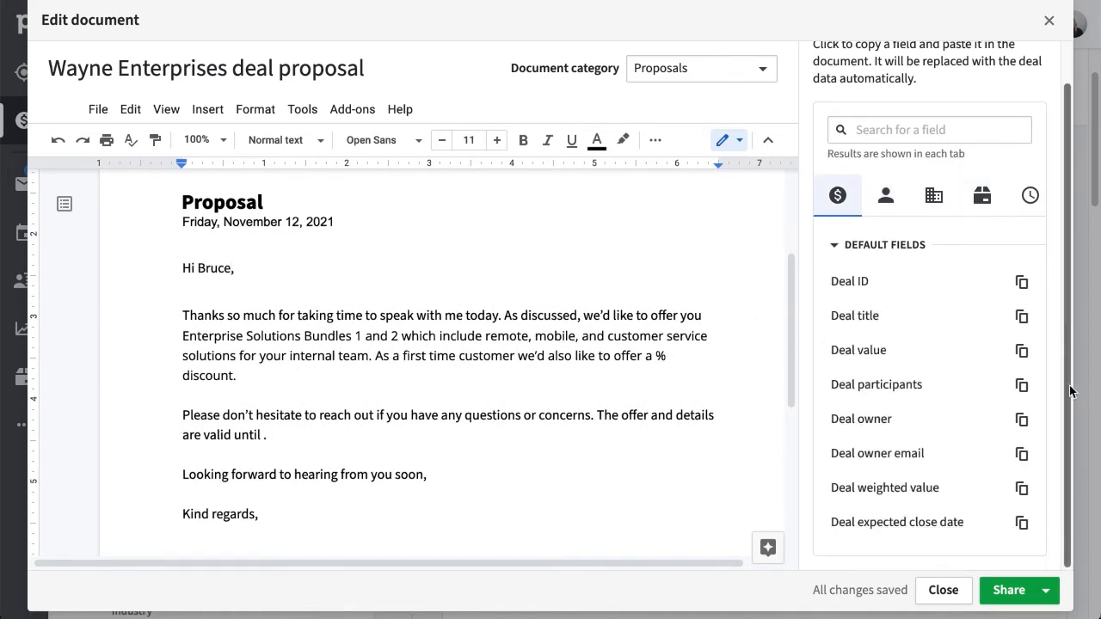
left_click(885, 196)
left_click(934, 239)
left_click(1026, 249)
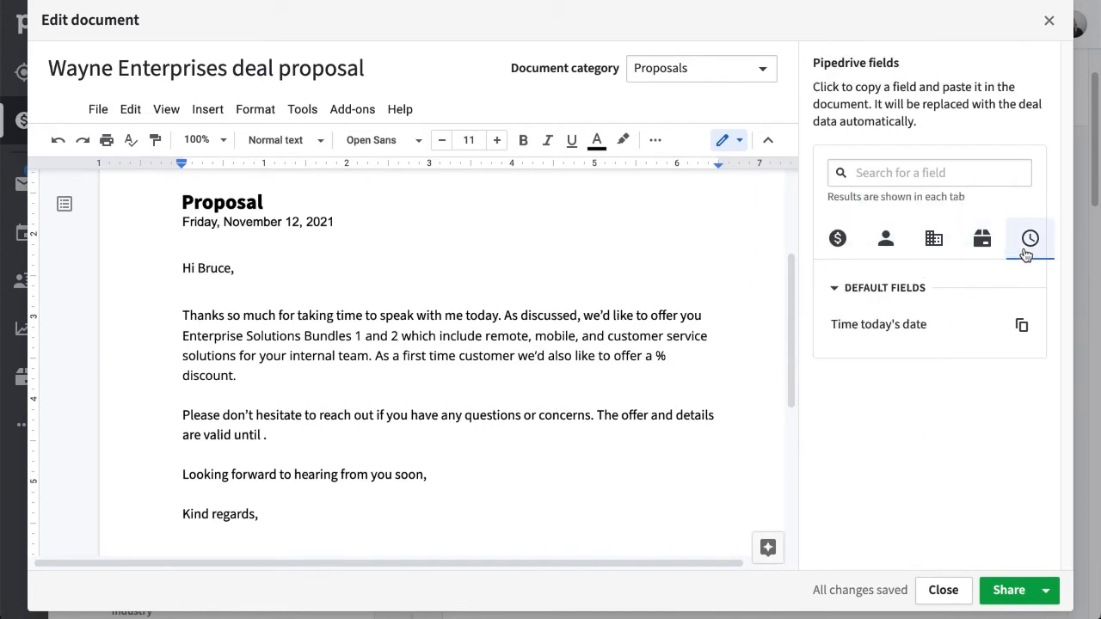
left_click_drag(674, 366, 376, 356)
key("BackSpace")
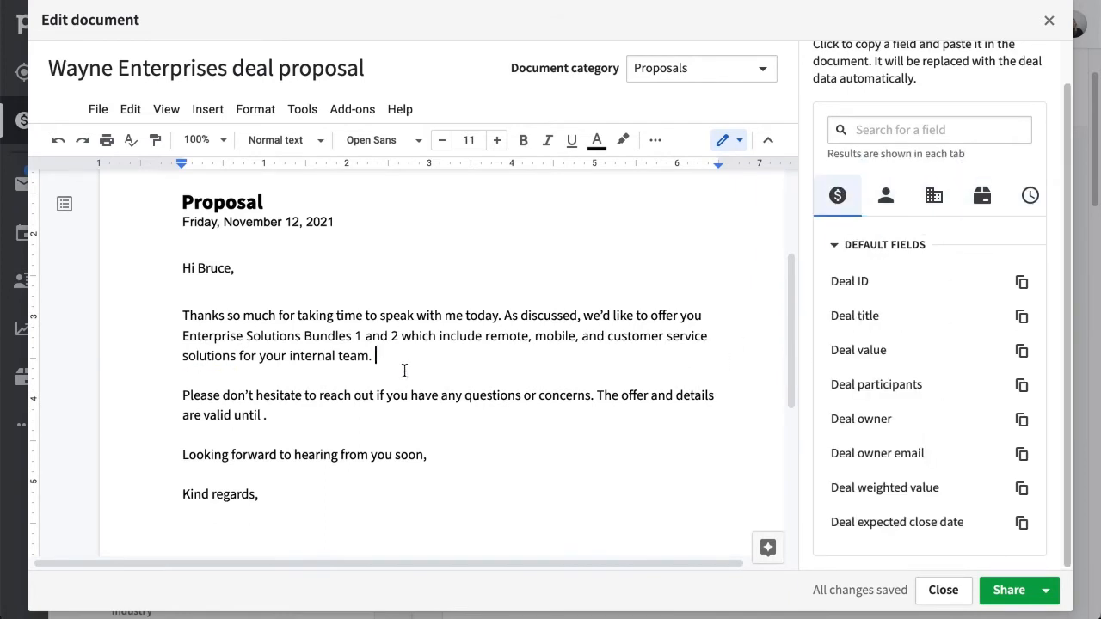
Add a 'Contract Quote: $15,000' line using the Deal weighted value field.
key("Return")
key("Return")
type("Contract Quote:")
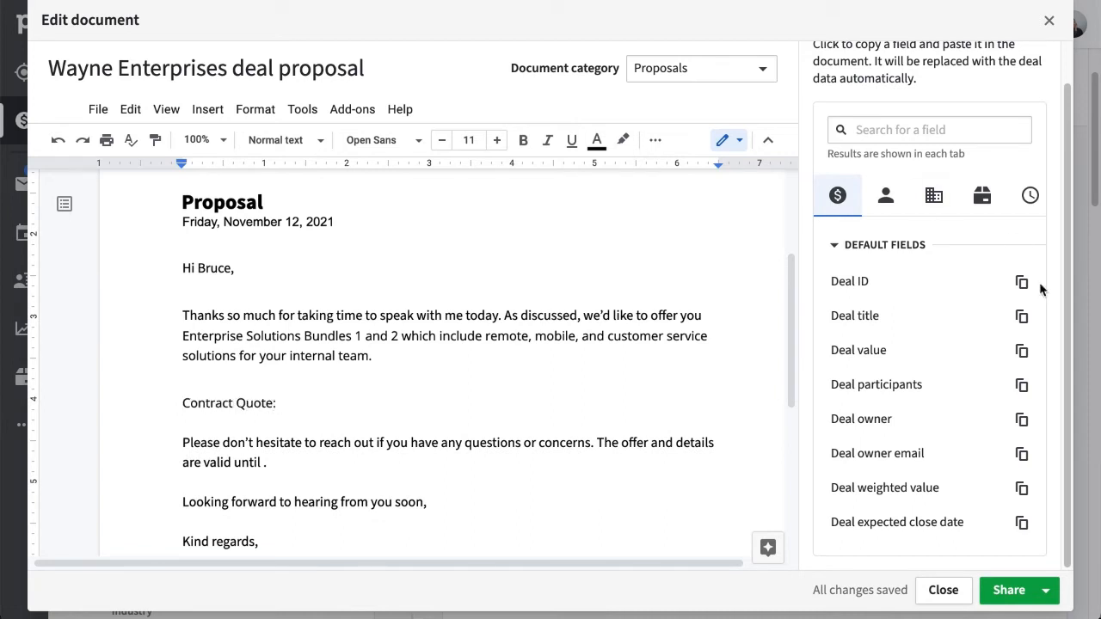
left_click(1021, 488)
key("ctrl+v")
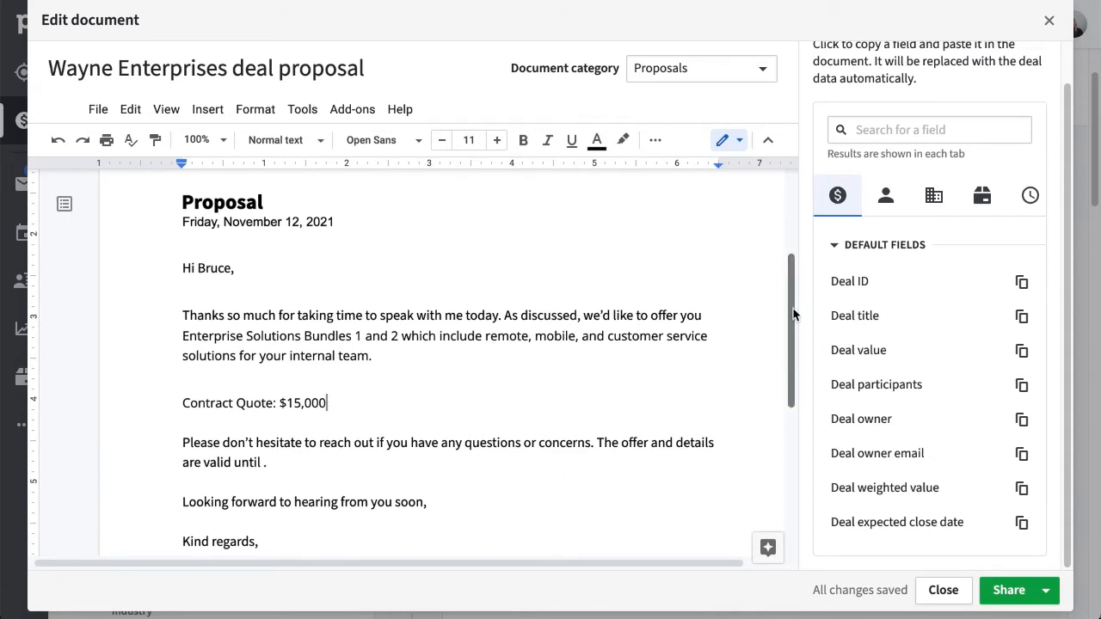
mouse_move(793, 309)
left_mouse_down()
mouse_move(793, 327)
mouse_move(792, 316)
left_mouse_up()
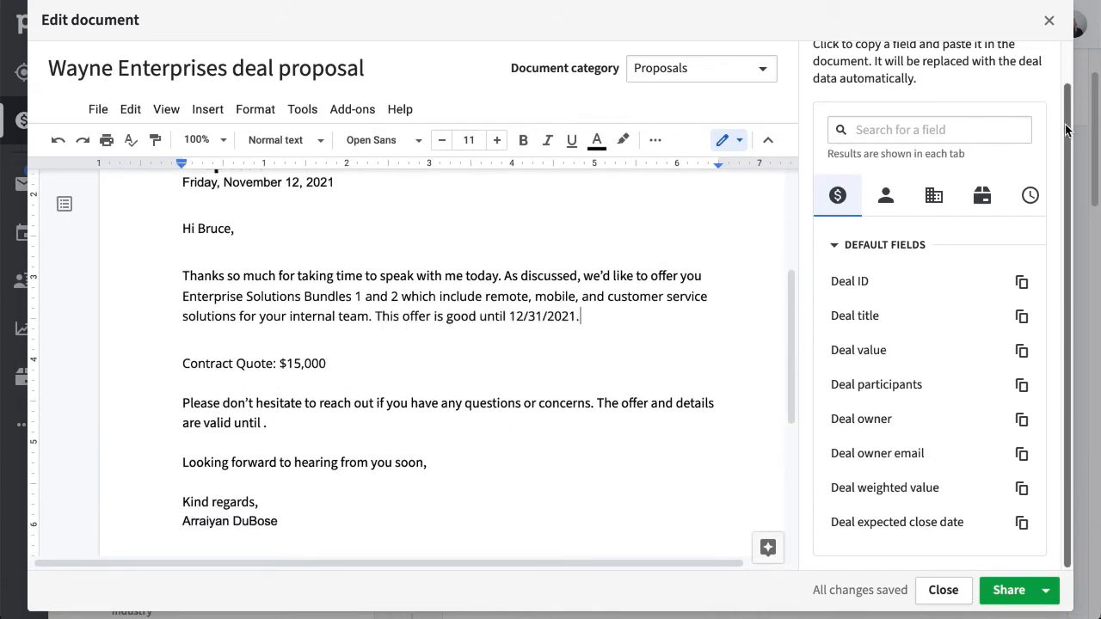
scroll(982, 133, "up", 1)
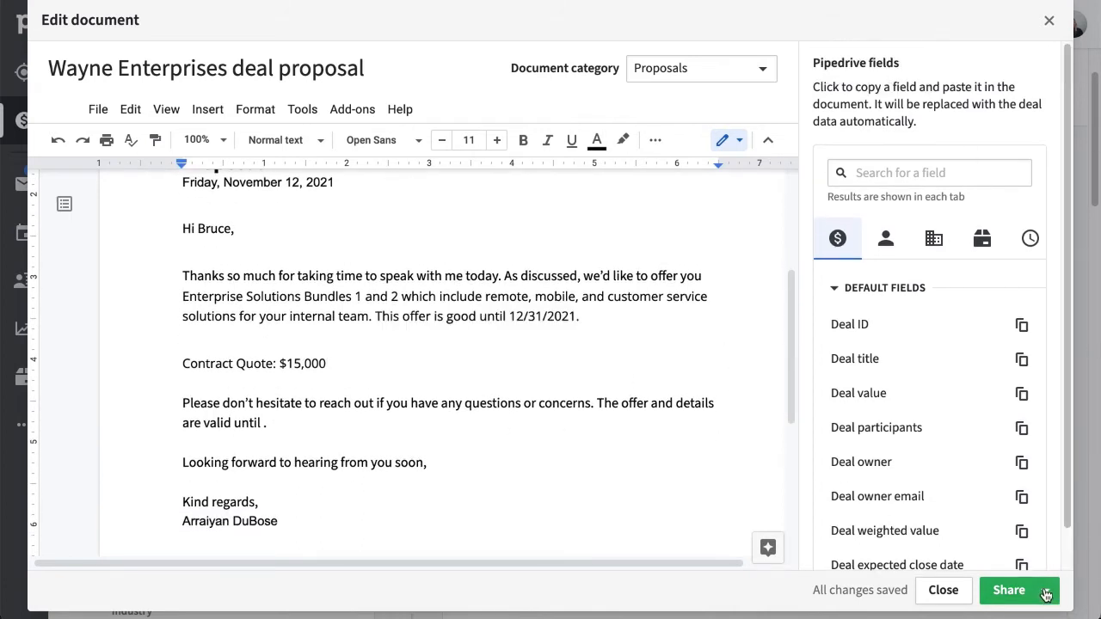
left_click_drag(791, 379, 762, 282)
left_click(762, 282)
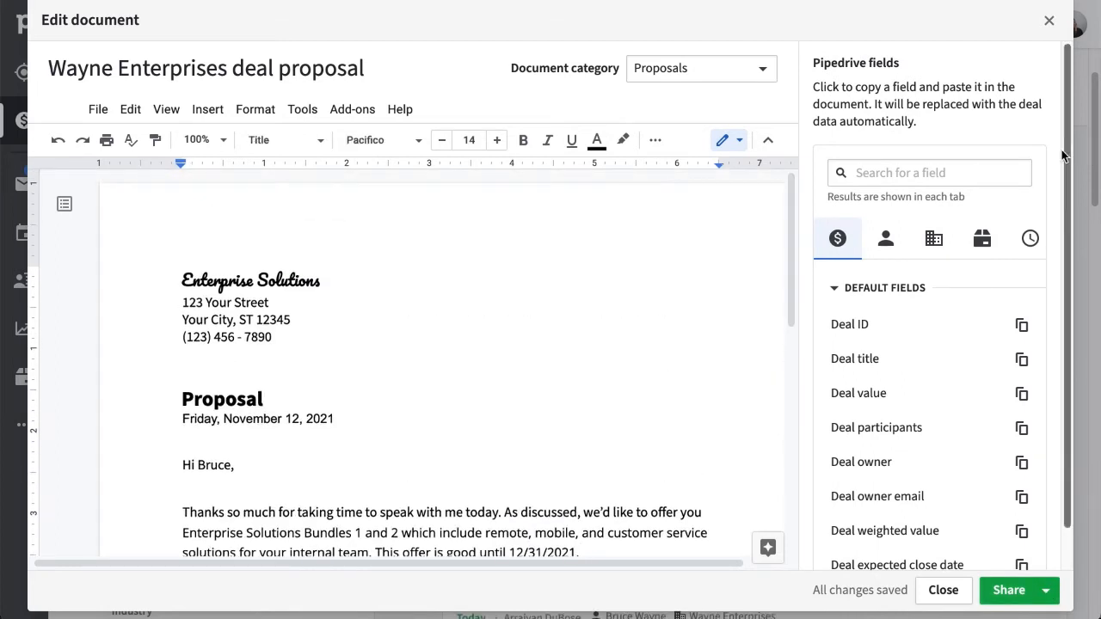
left_click_drag(1066, 153, 1081, 230)
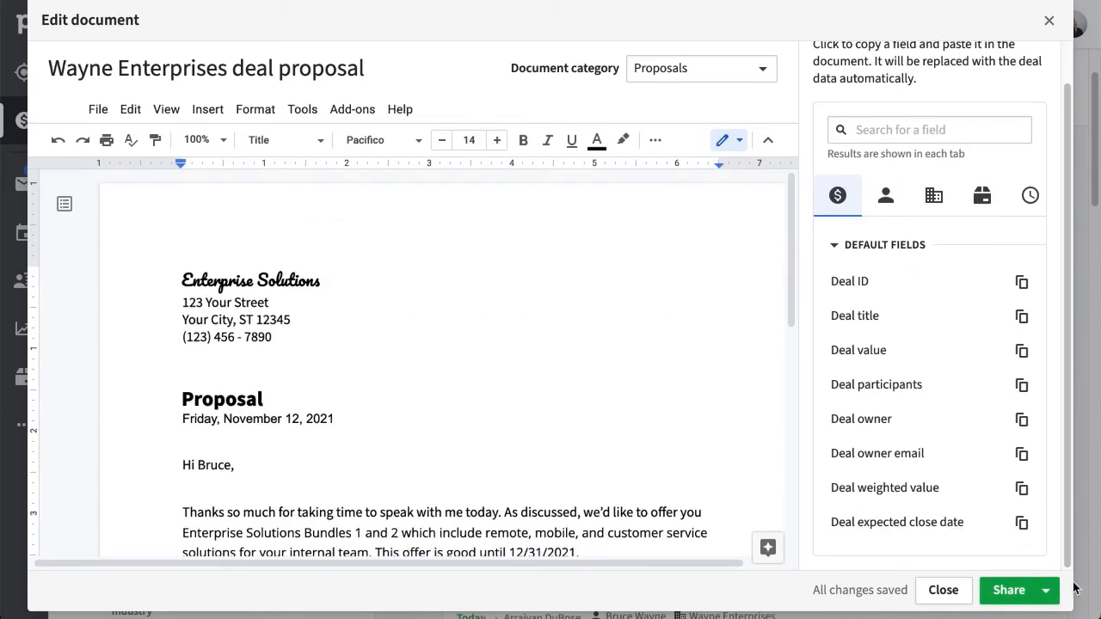
Request signatures on proposal version 2 and send the emails to both signers.
left_click(1046, 595)
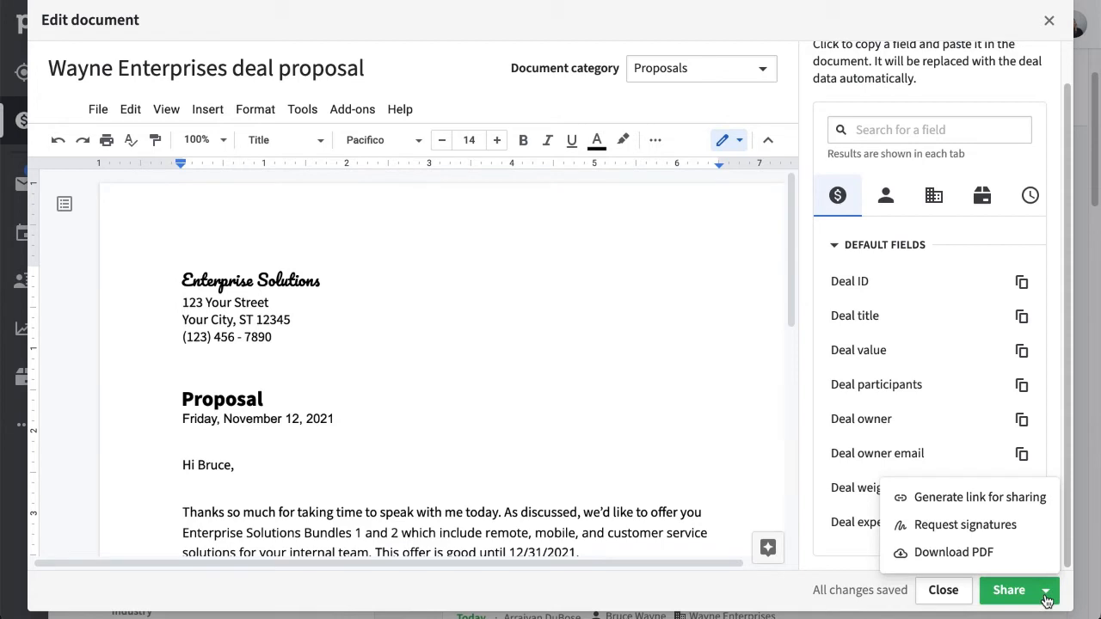
left_click(1034, 528)
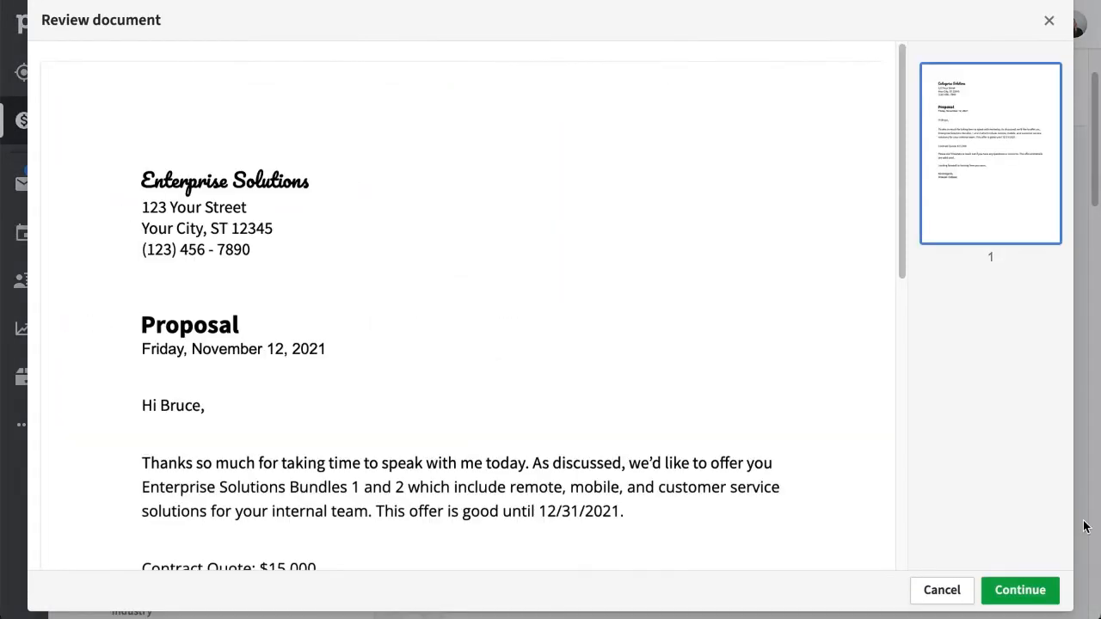
mouse_move(901, 276)
left_mouse_down()
mouse_move(926, 563)
mouse_move(885, 263)
left_mouse_up()
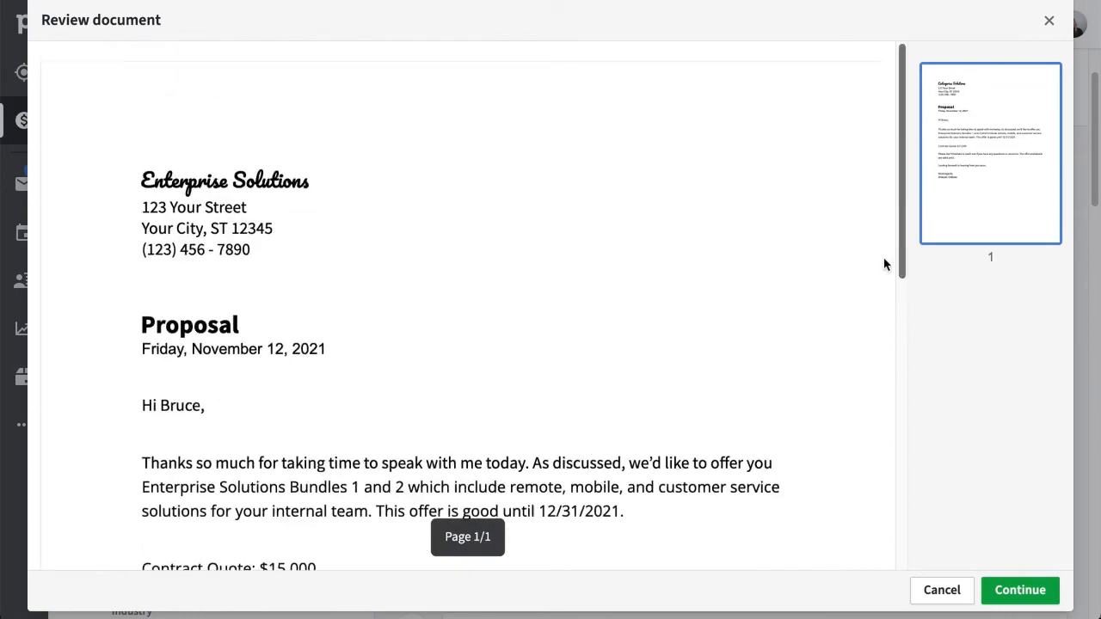
left_click(1022, 602)
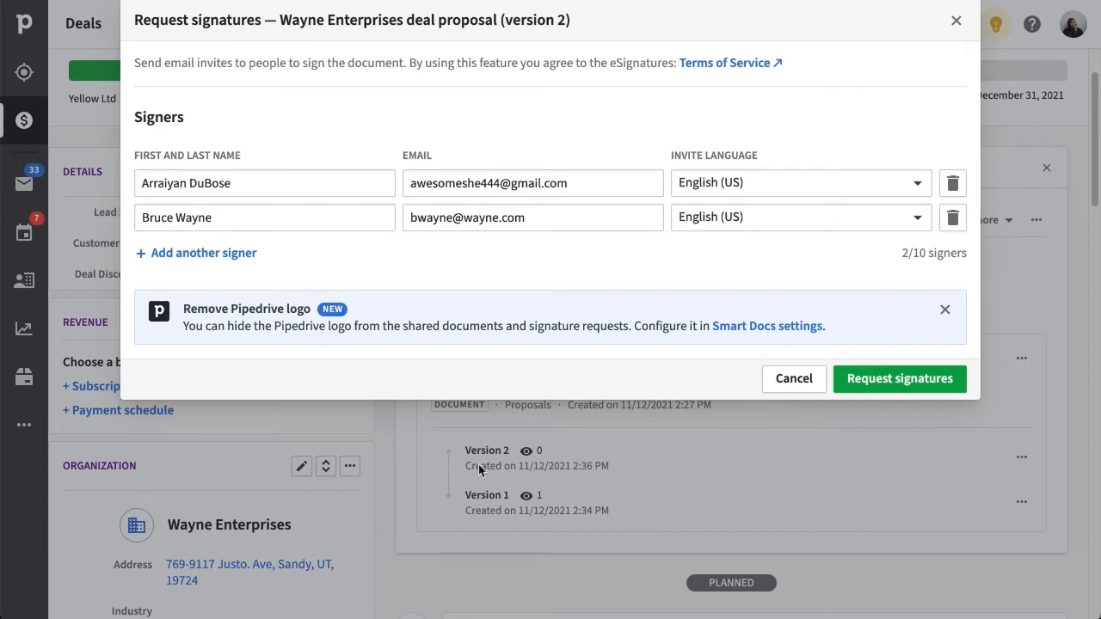
left_click(847, 392)
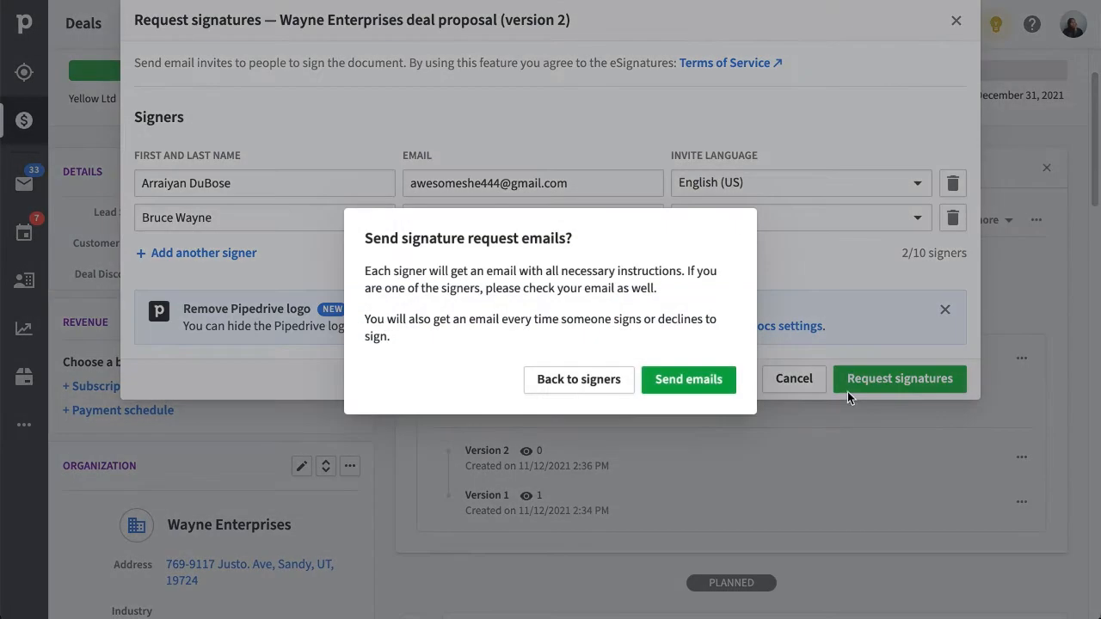
left_click(729, 388)
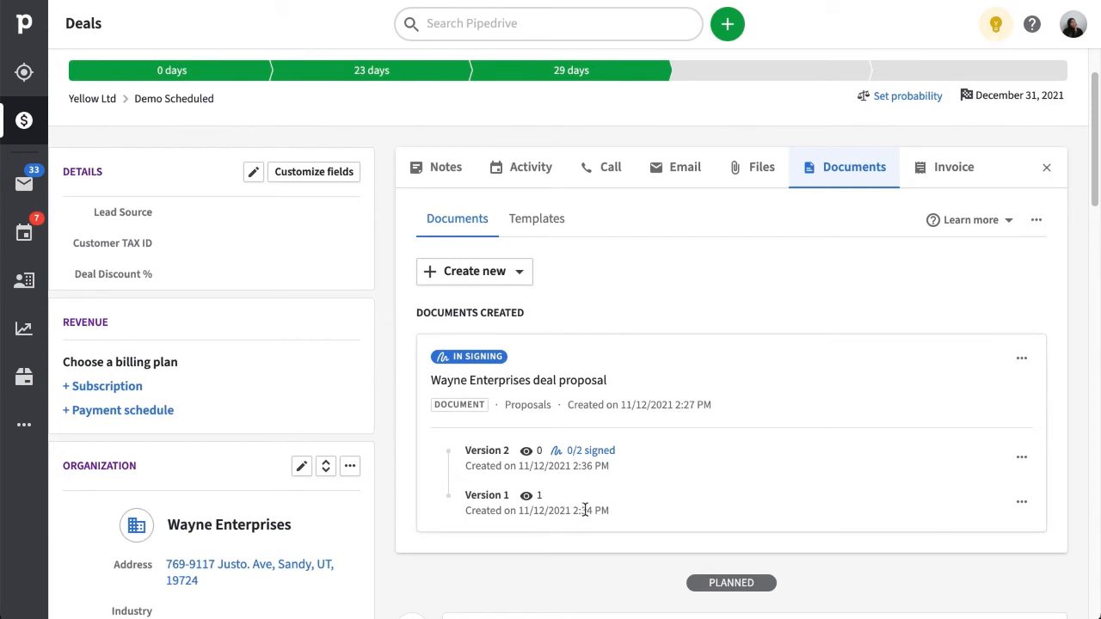
Check the actions menus for the proposal and its versions 2 and 1.
left_click(1027, 365)
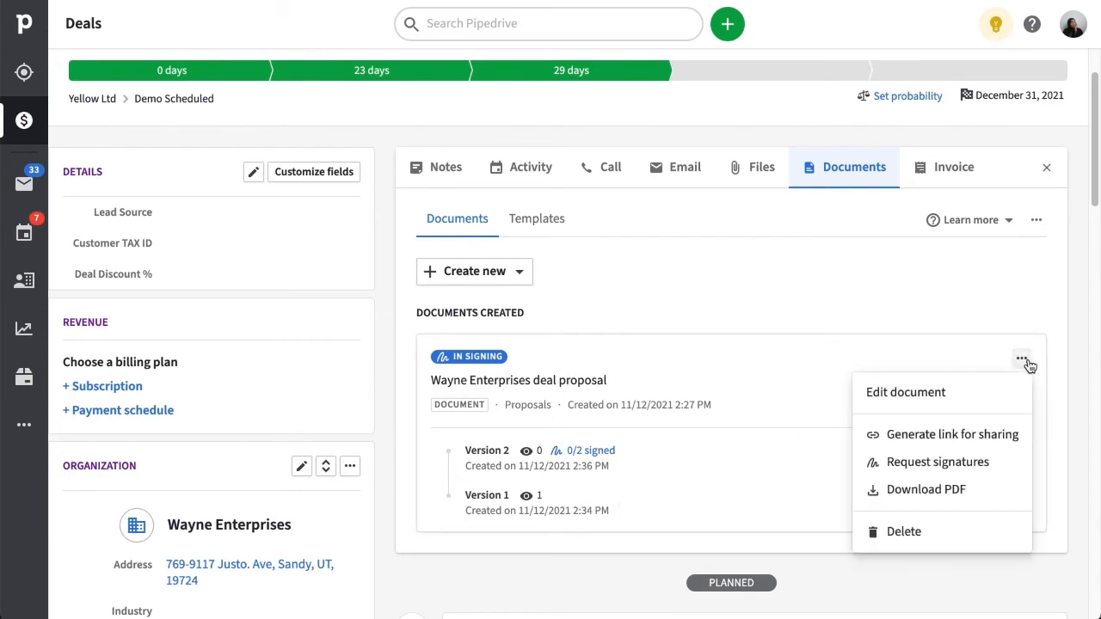
left_click(1019, 316)
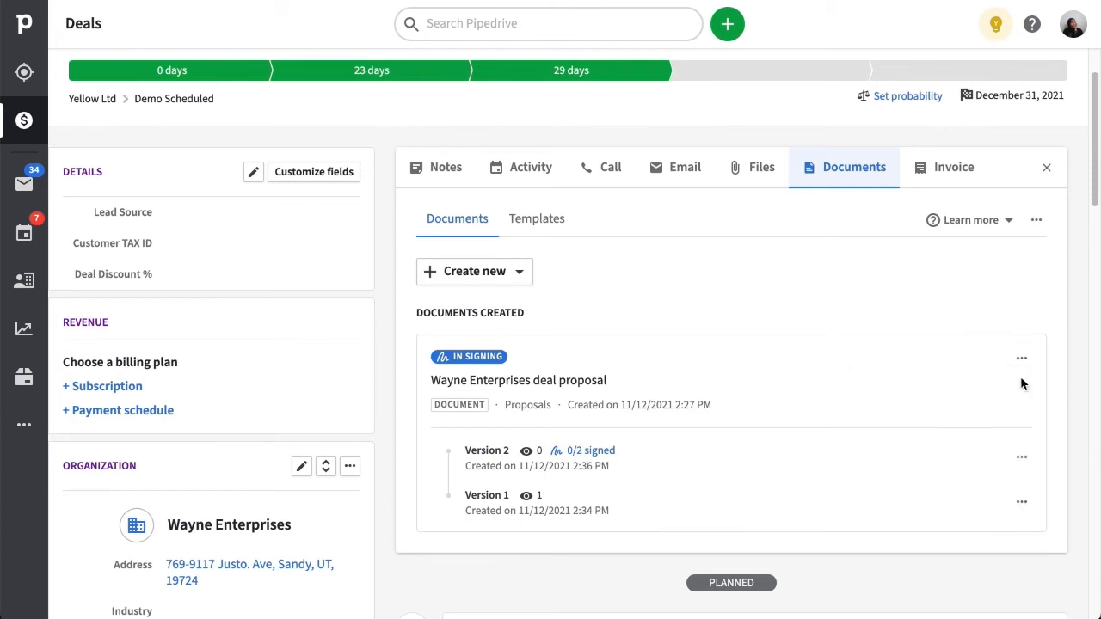
left_click(1020, 463)
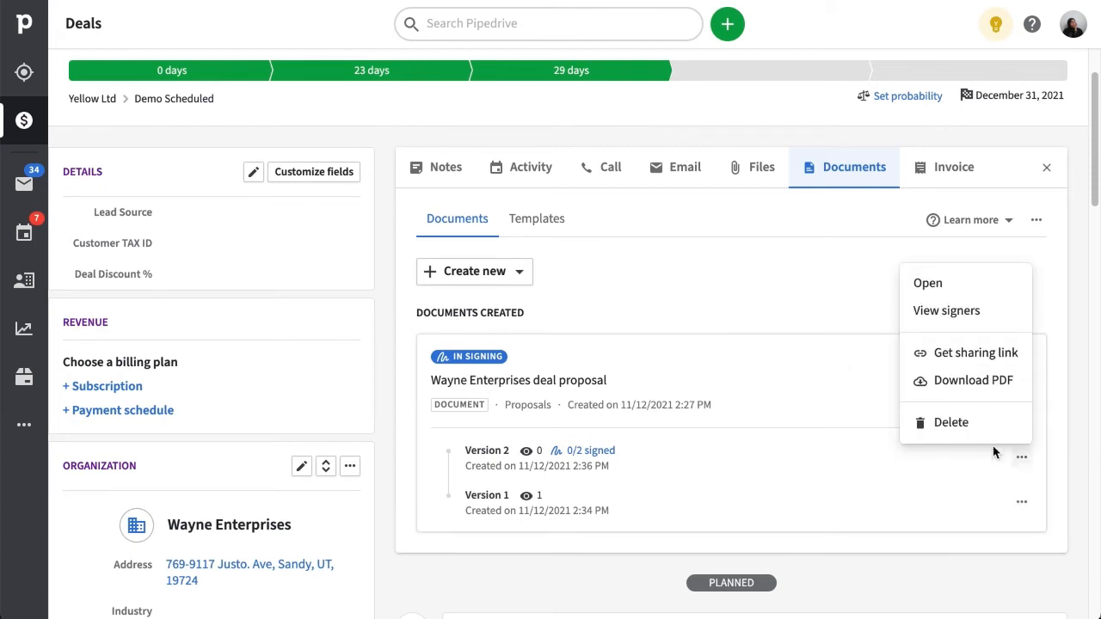
left_click(1043, 487)
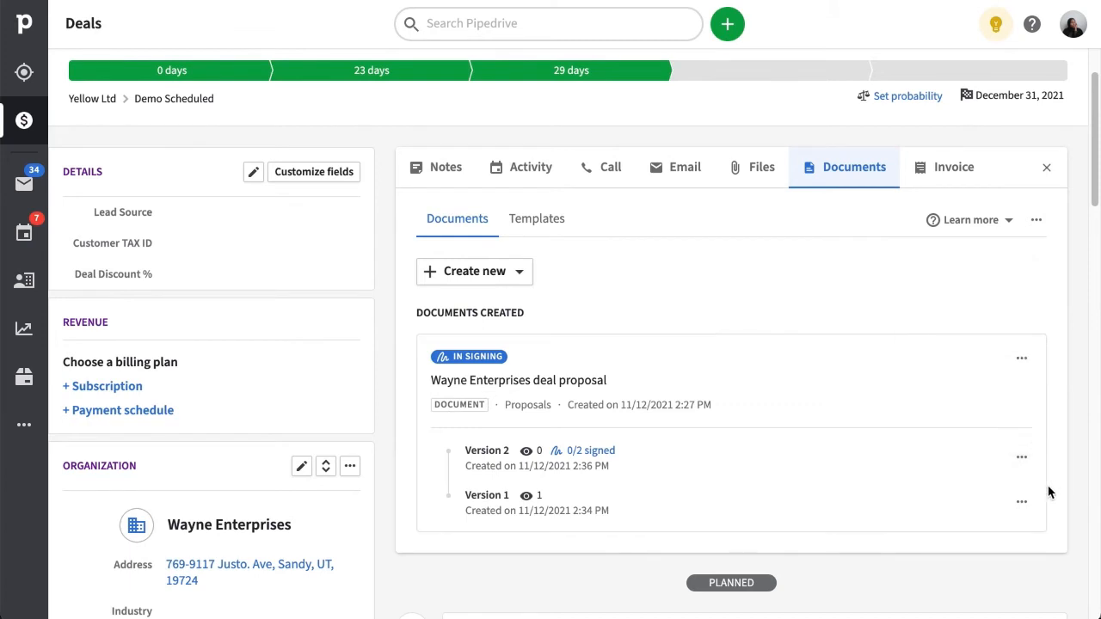
left_click(1021, 503)
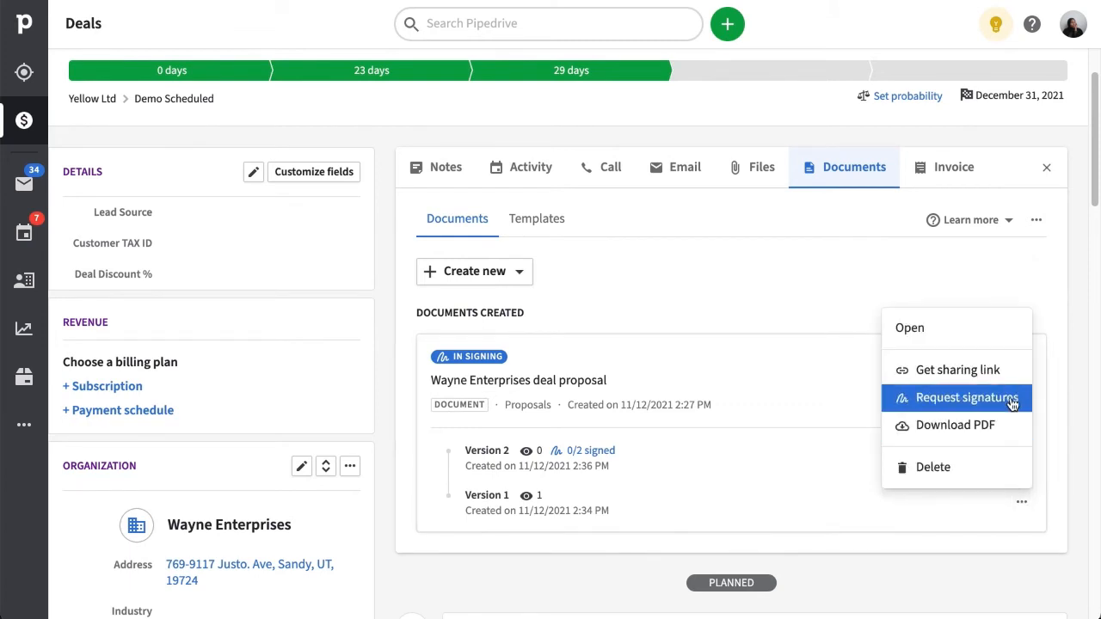
left_click(1046, 508)
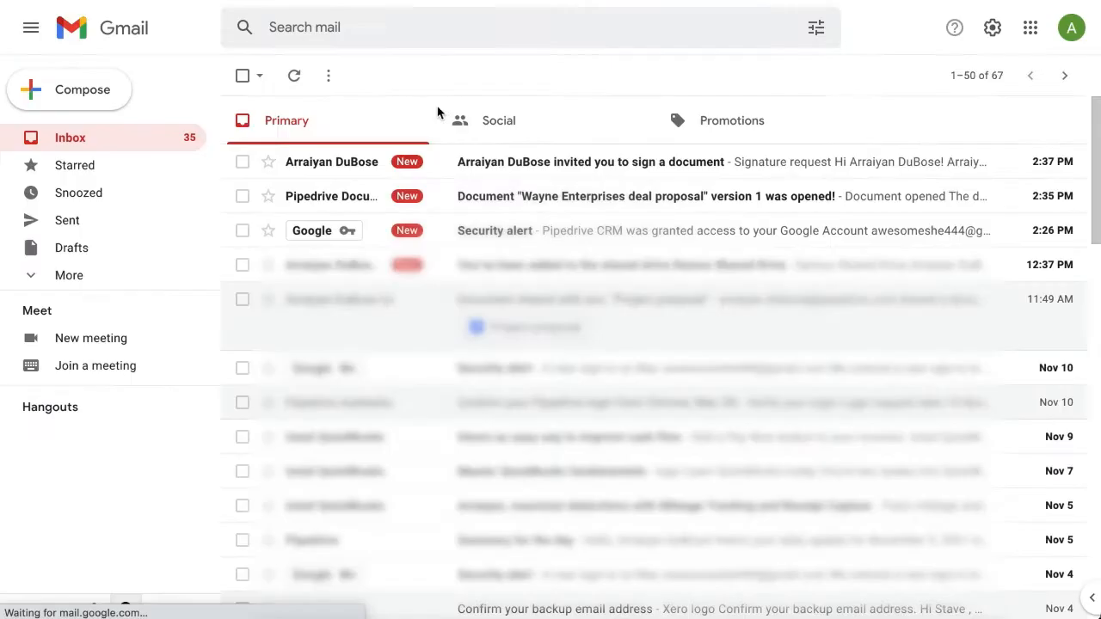
Open the signature invitation email and follow its Review and sign link.
left_click(368, 170)
scroll(777, 495, "down", 2)
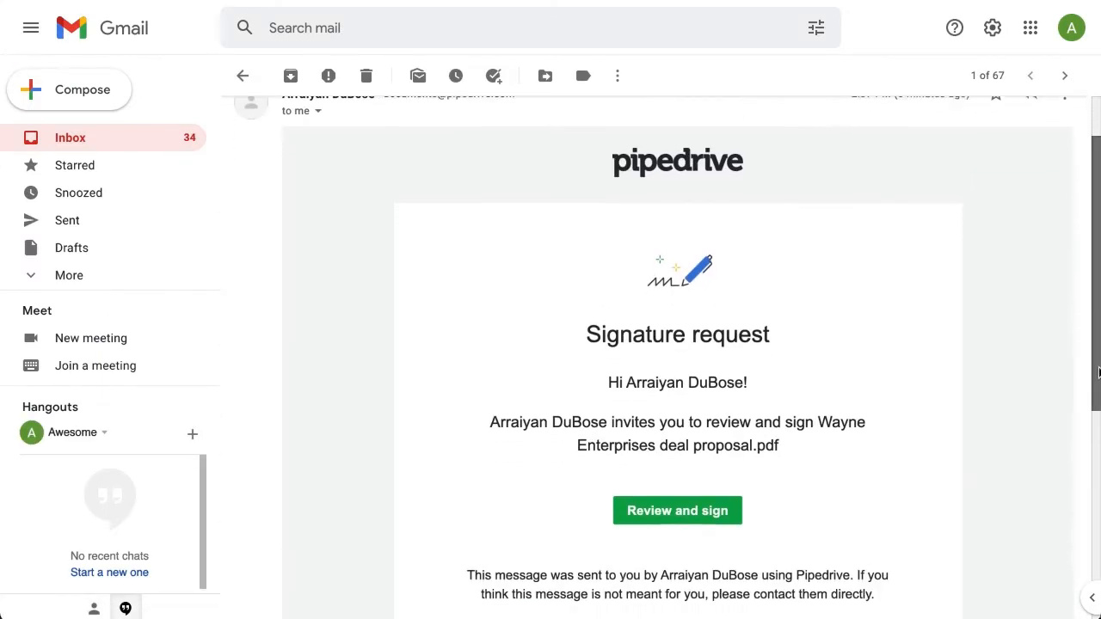
left_click(730, 487)
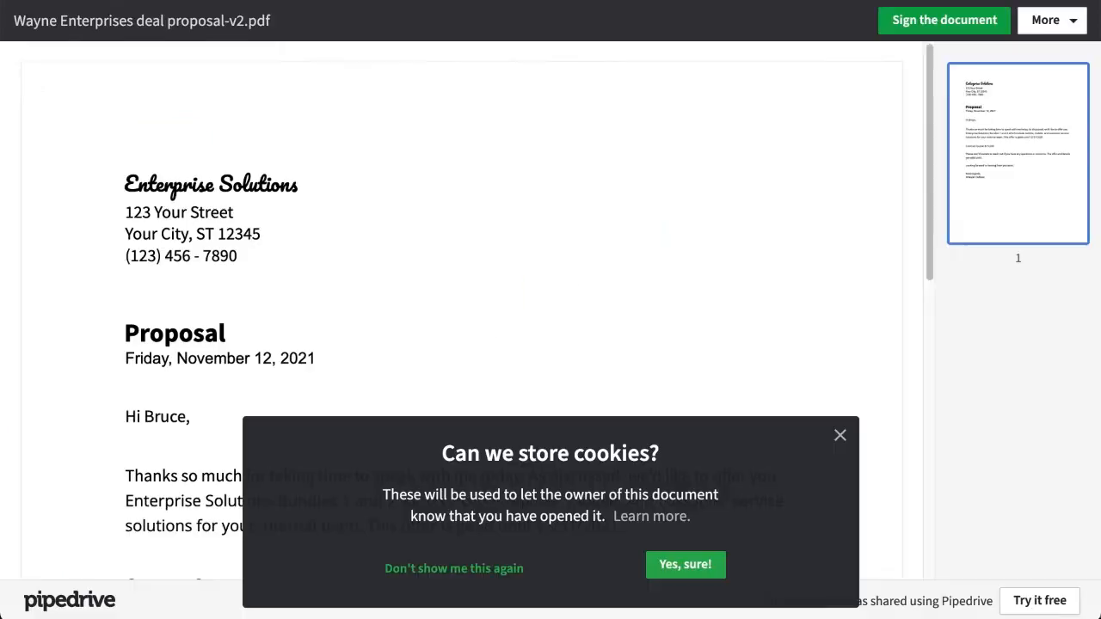
Accept cookies and sign as first signer with the signer's name and emailed authentication code.
left_click(685, 565)
left_click(938, 24)
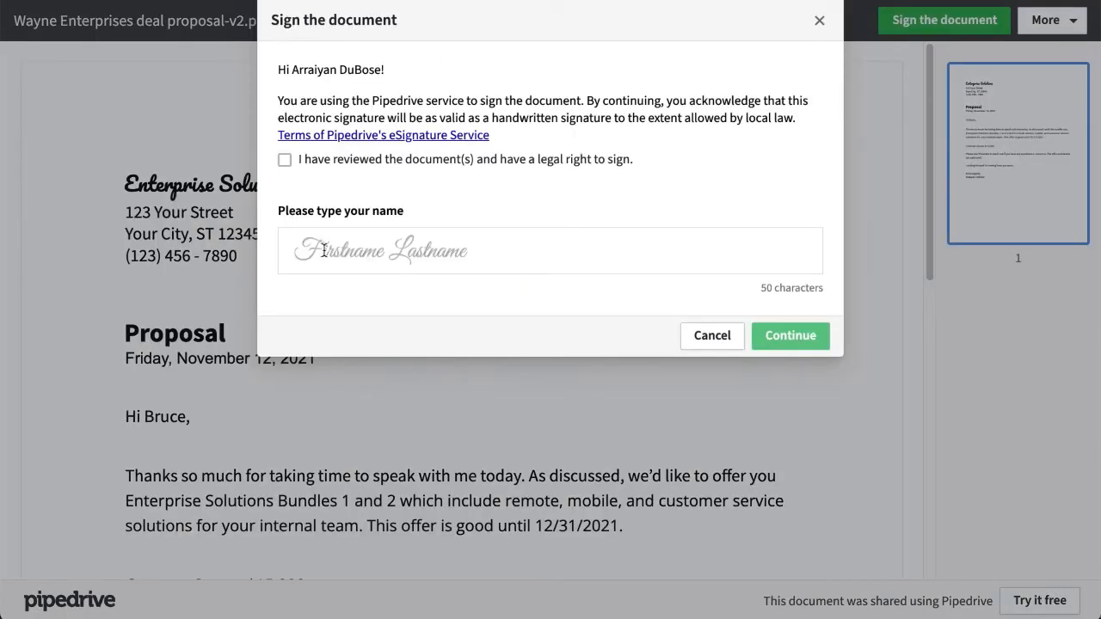
left_click(284, 160)
left_click(322, 251)
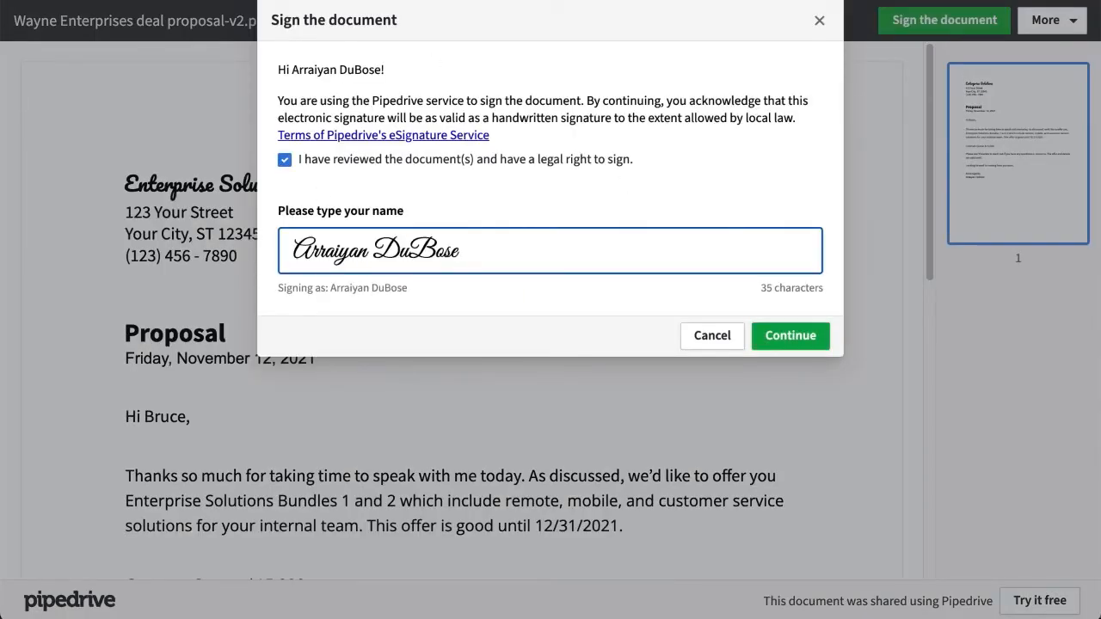
left_click(788, 337)
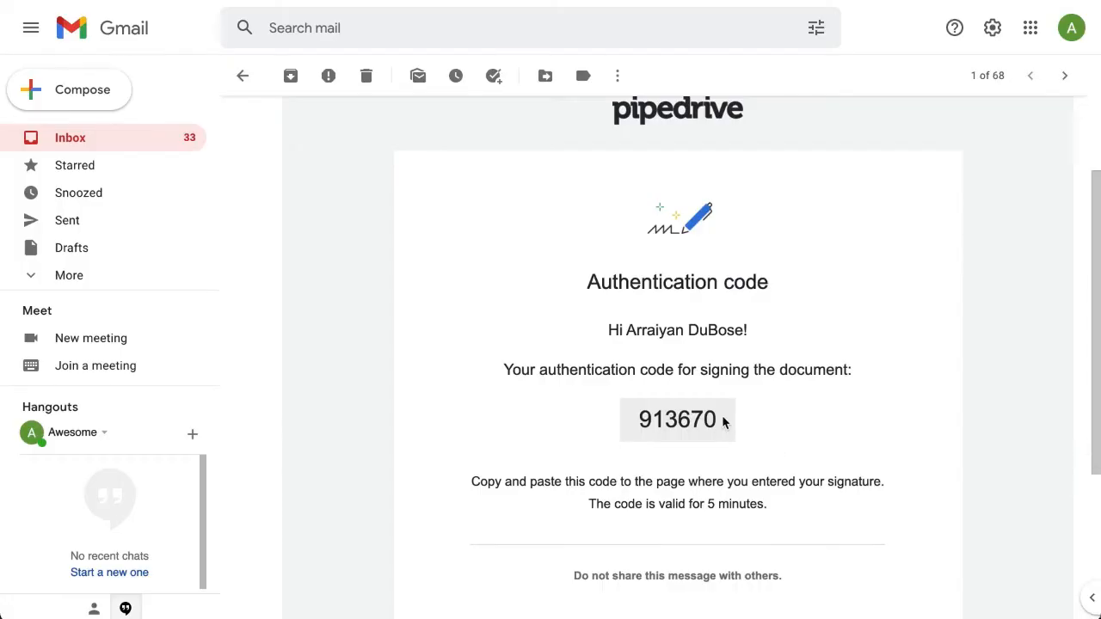
left_click_drag(723, 421, 639, 418)
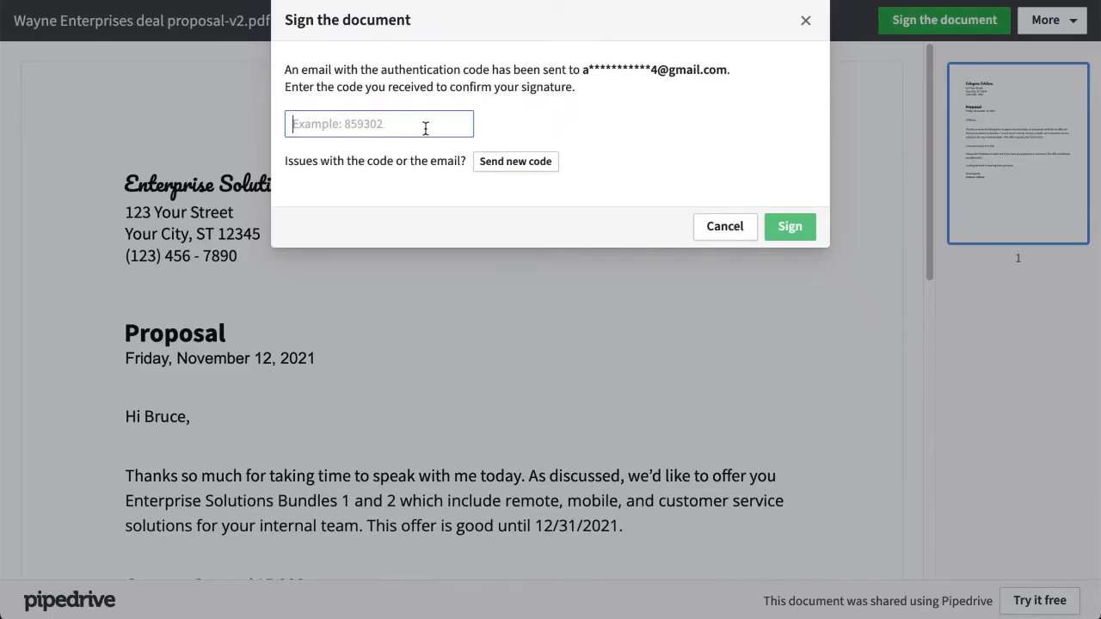
key("ctrl+v")
left_click(808, 233)
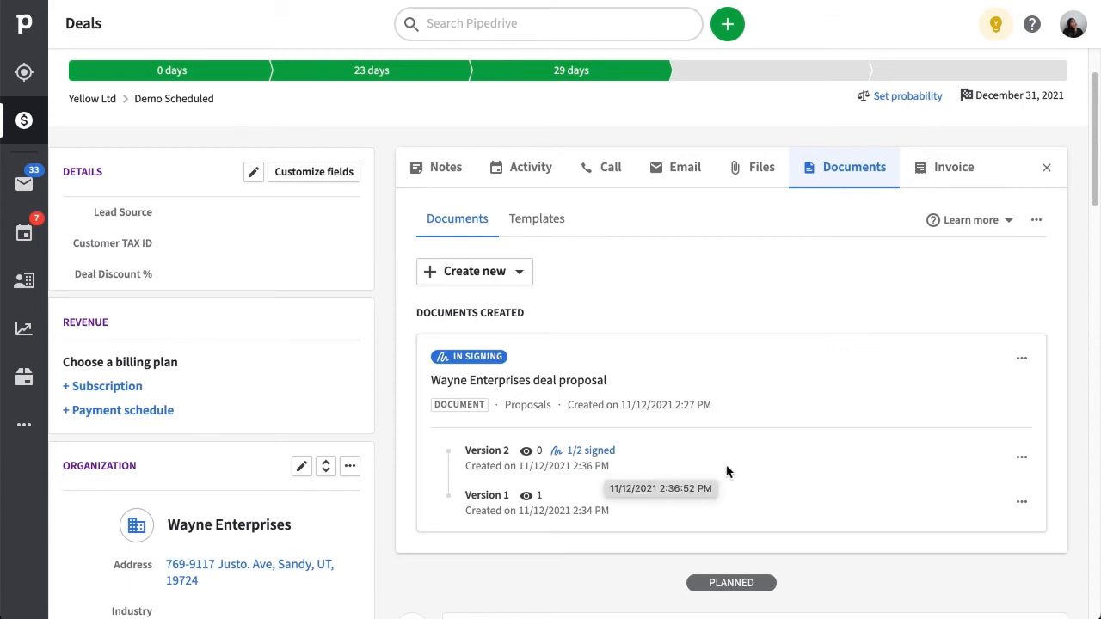
Review version 2's signers and its signing audit trail.
left_click(1021, 458)
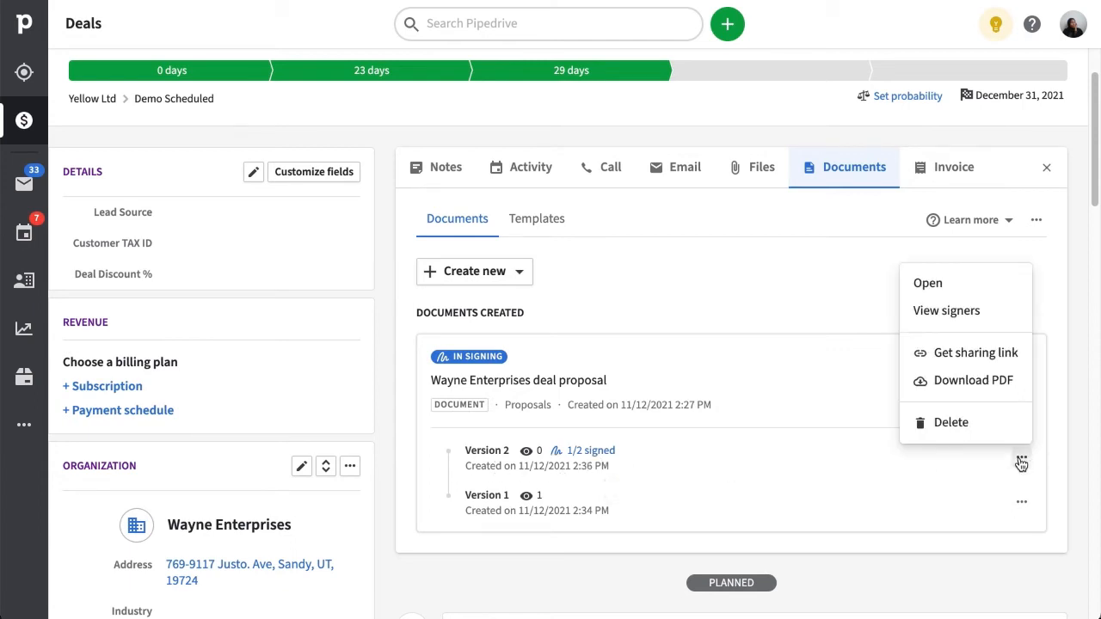
left_click(987, 322)
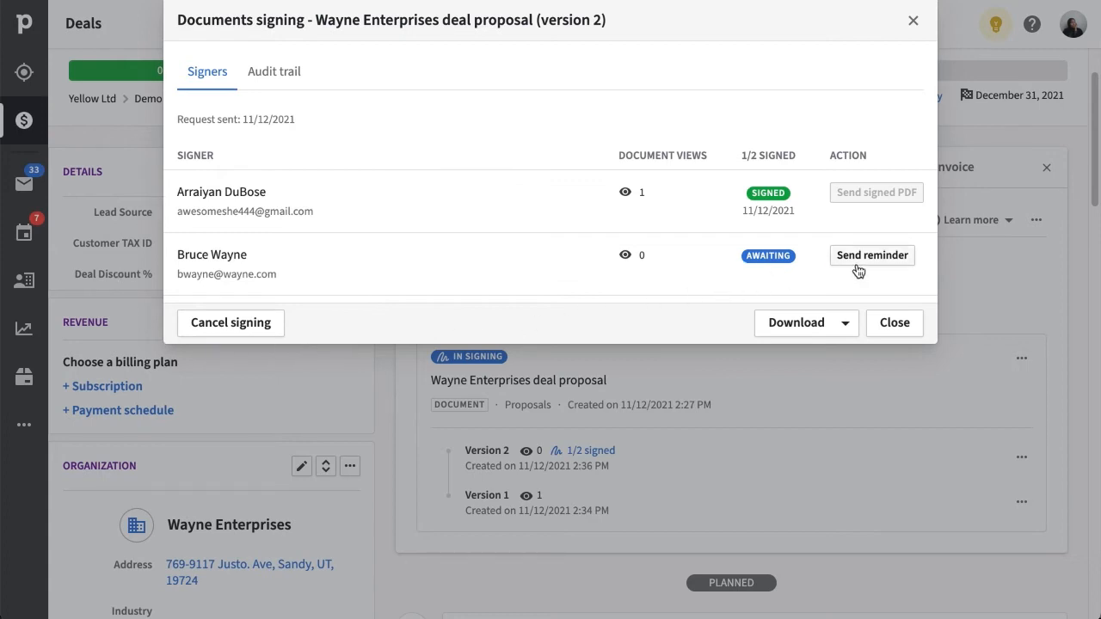
left_click(267, 76)
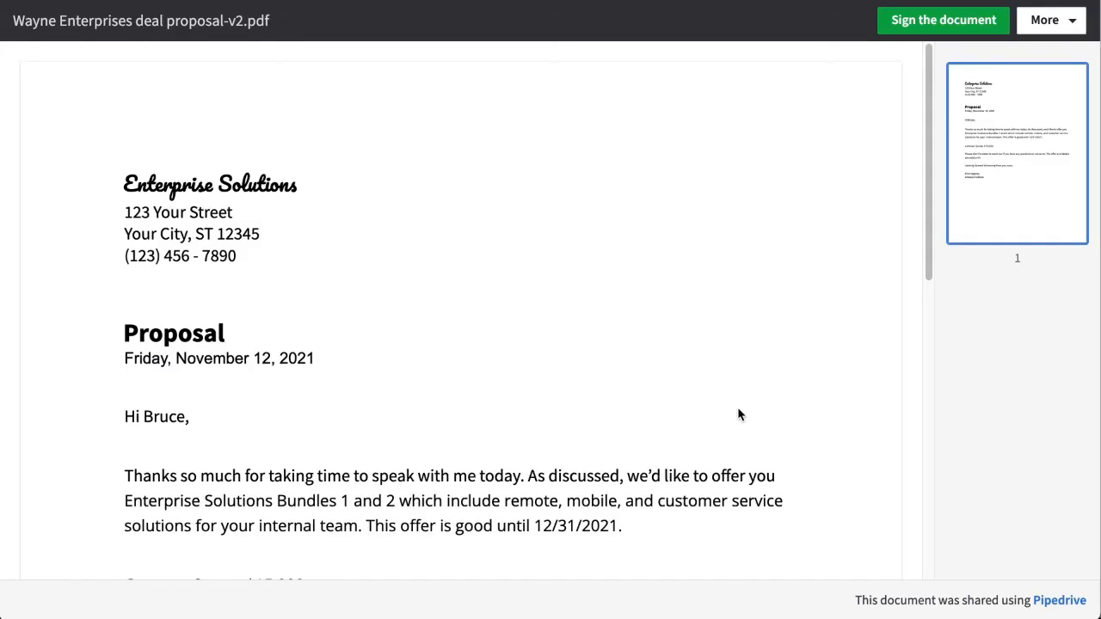
Decline signing as the second signer, pasting in the reason for declining.
left_click(1042, 26)
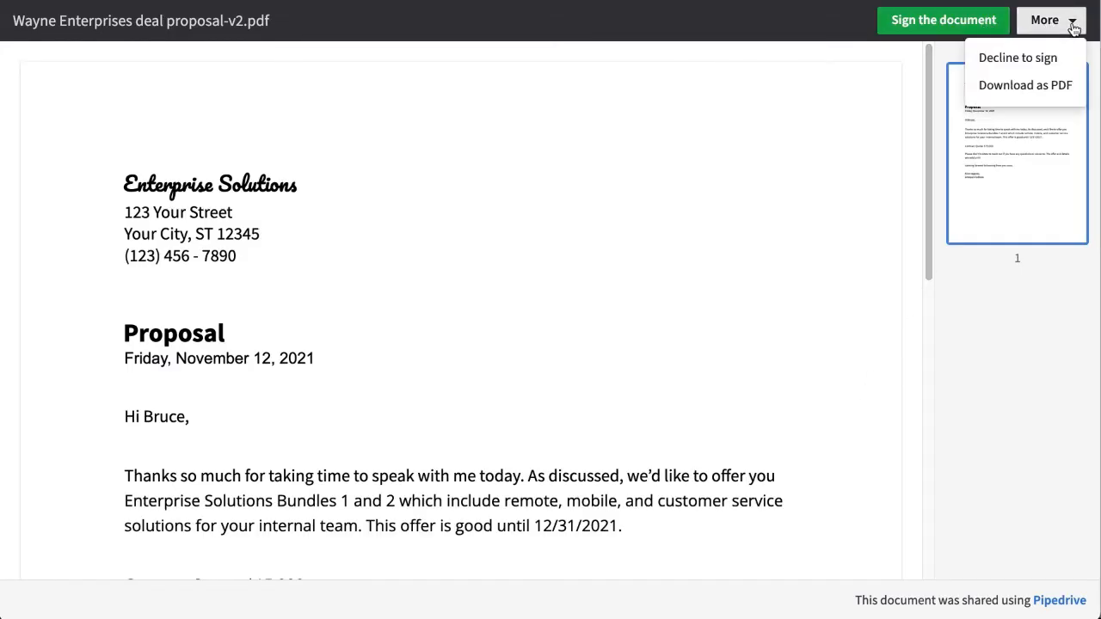
left_click(1041, 62)
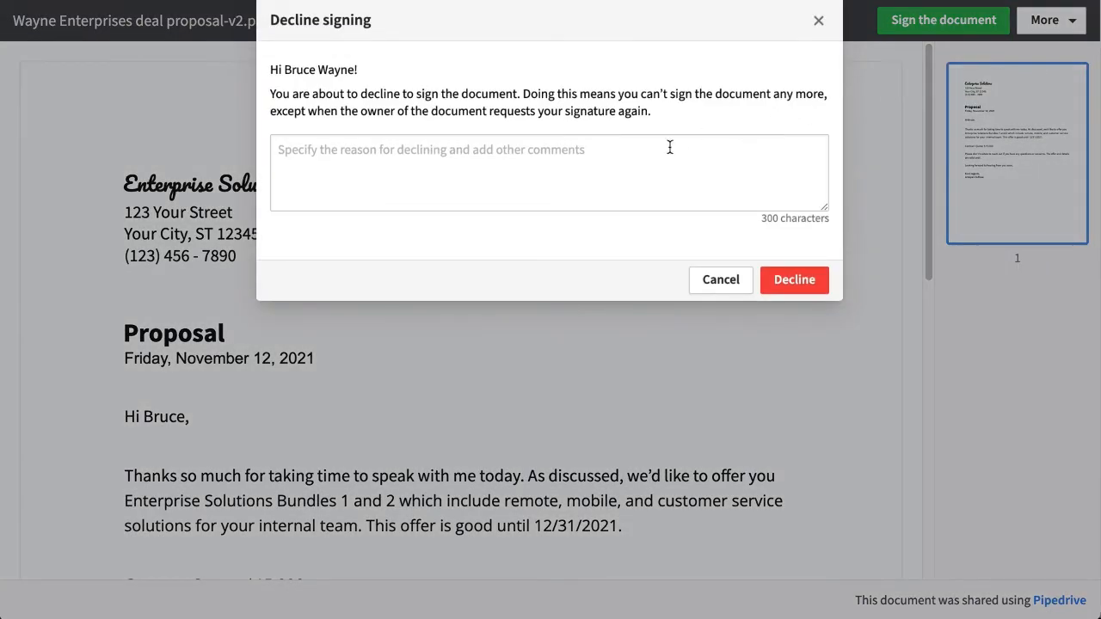
left_click(669, 147)
type("I would like to discuss first time sign up discounts")
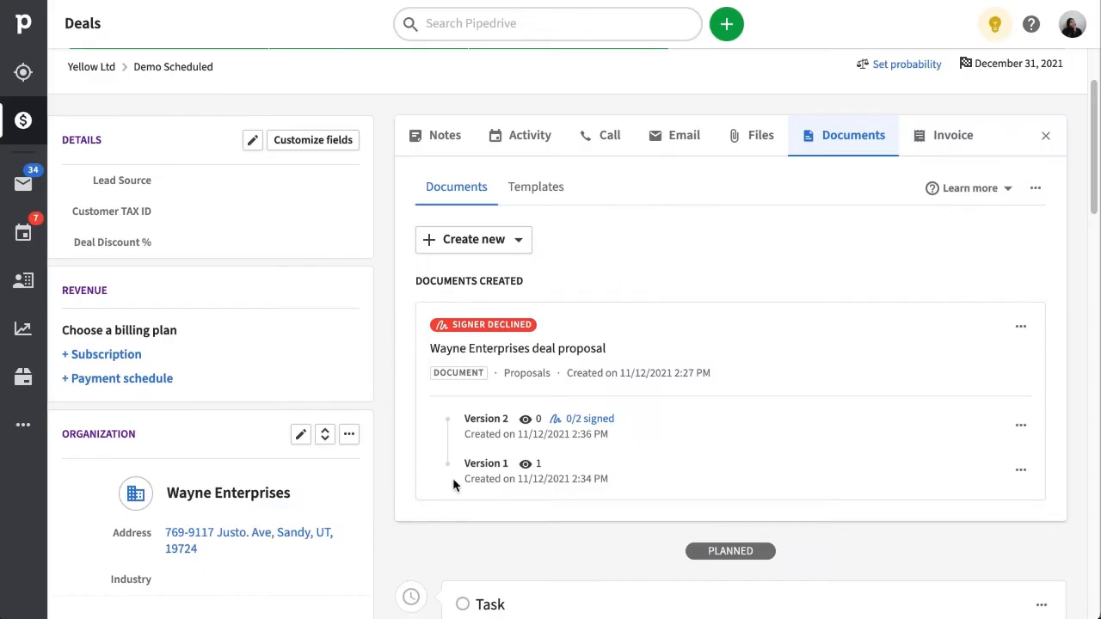
Cancel the signing request on version 2 from the signers overview.
left_click(591, 421)
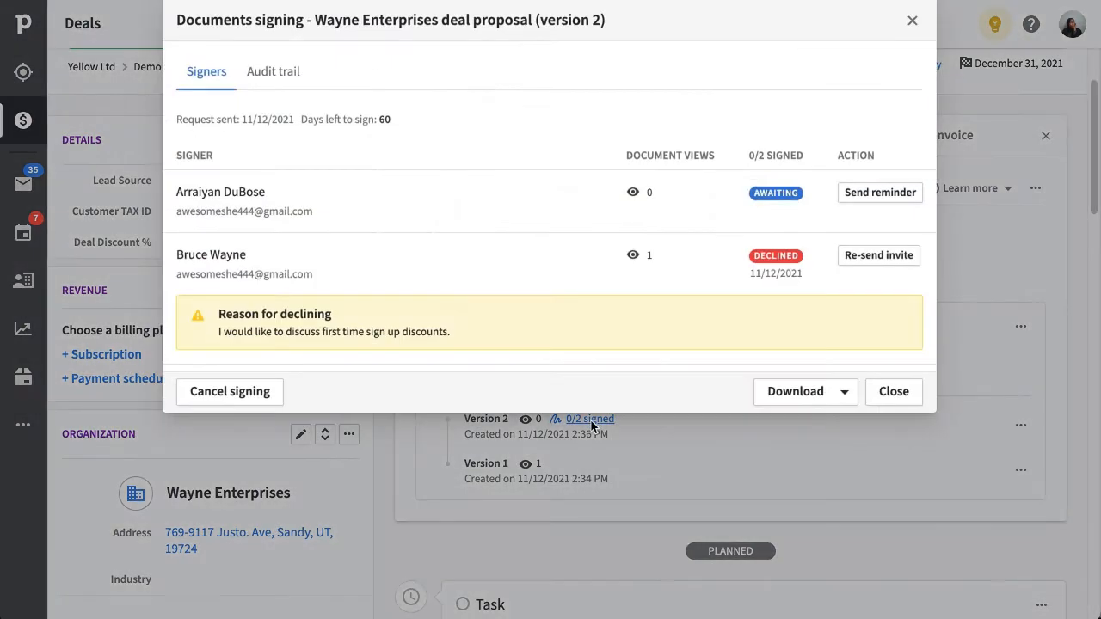
left_click(277, 399)
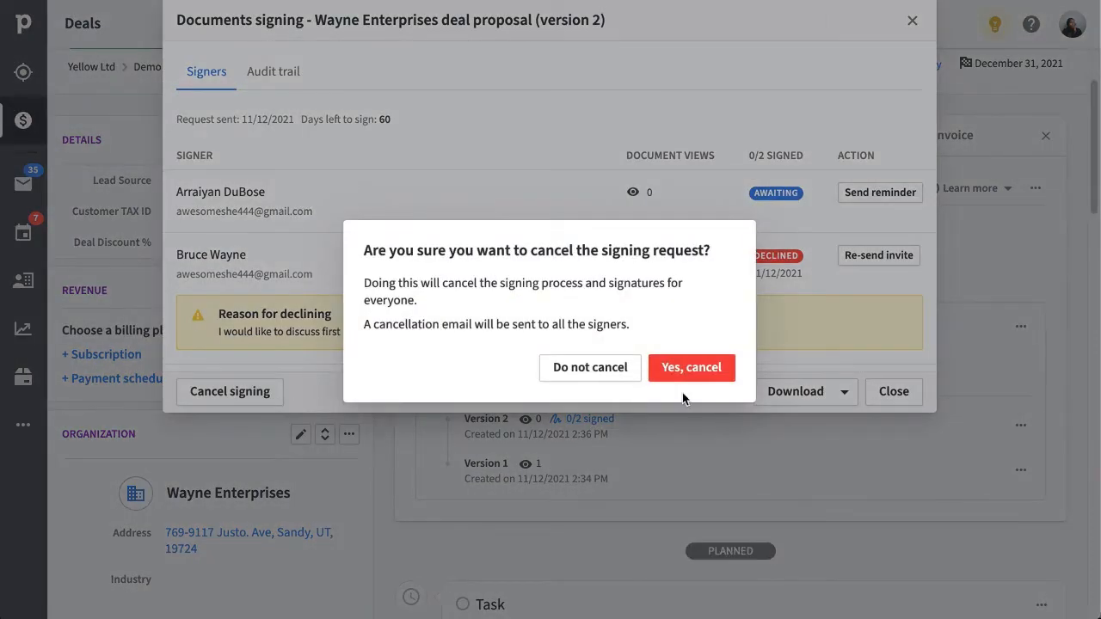
left_click(691, 367)
Reopen the proposal for editing.
left_click(1019, 332)
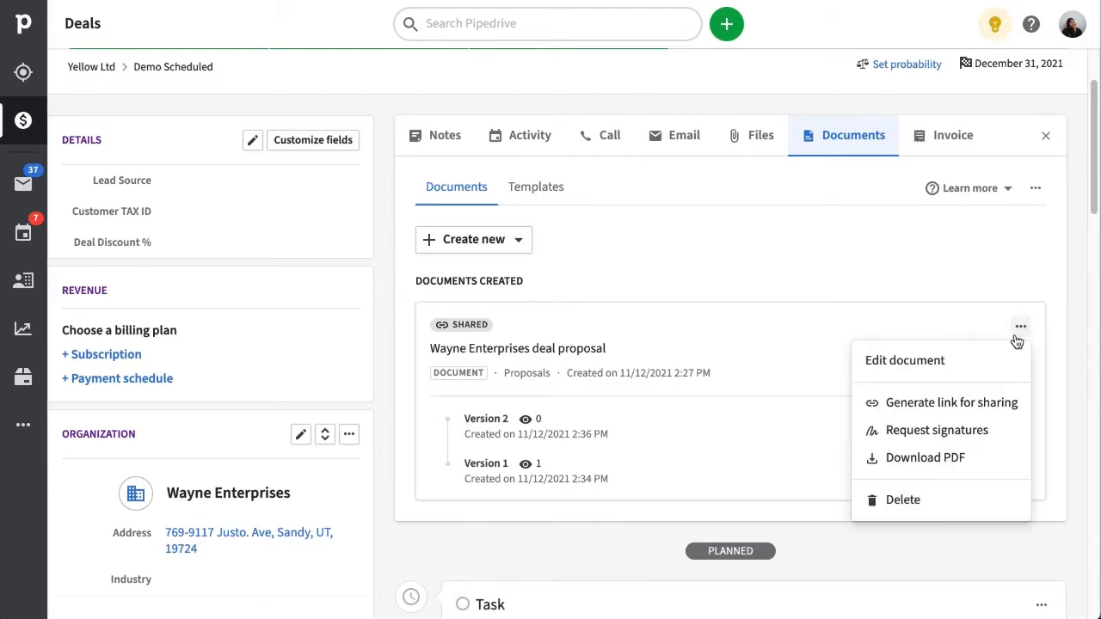
left_click(933, 360)
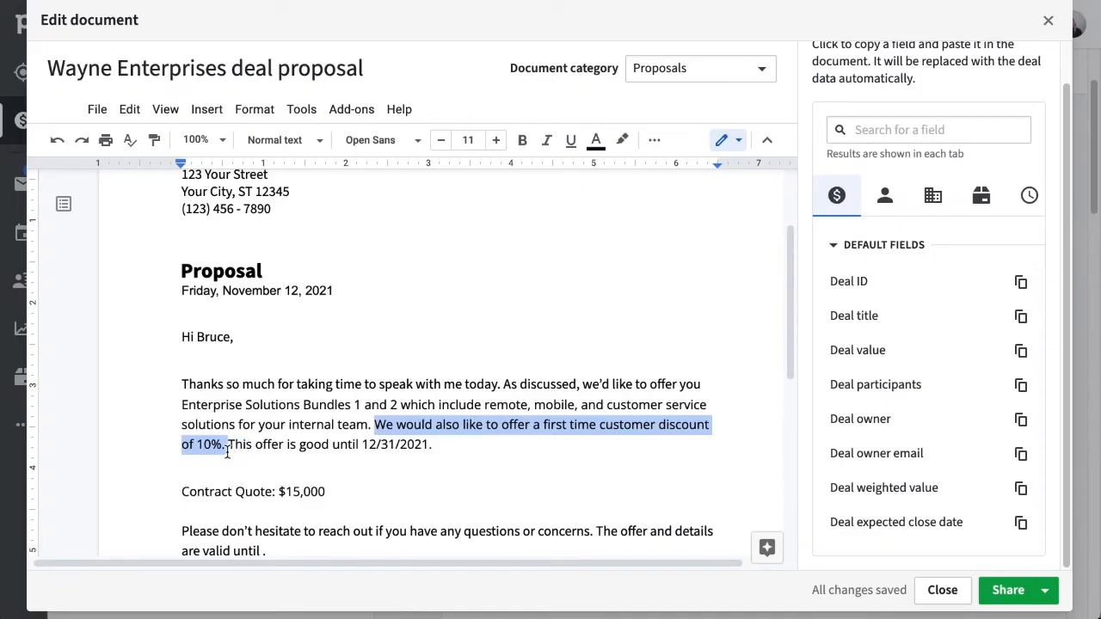
left_click(773, 360)
left_click_drag(791, 367, 781, 505)
Request signatures on the revised proposal and sign it, entering the client's name.
left_click(1042, 592)
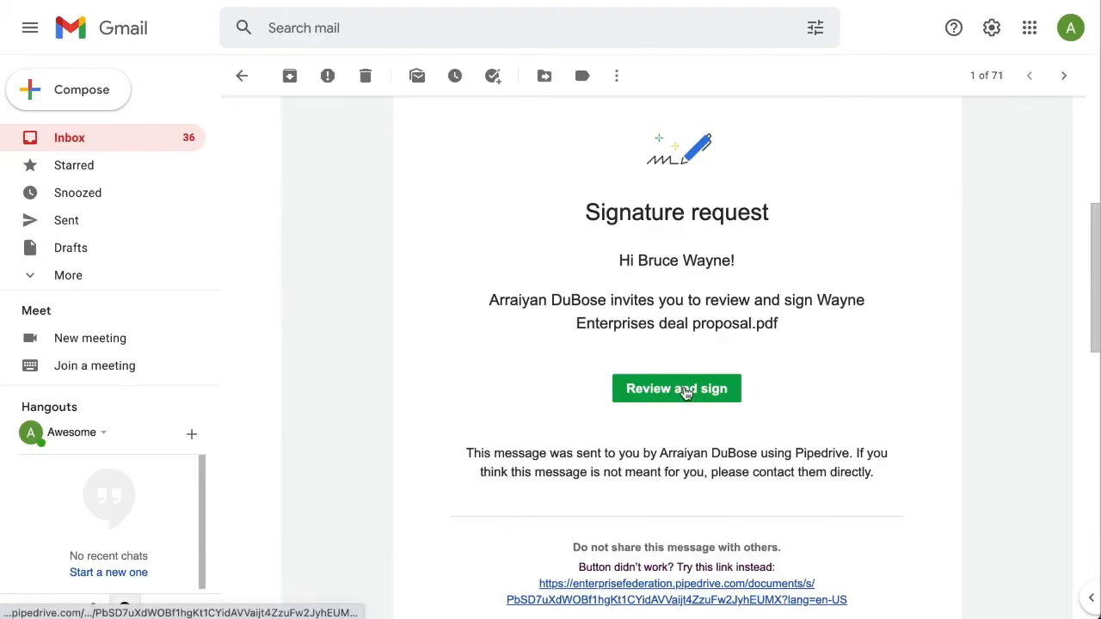
left_click(685, 387)
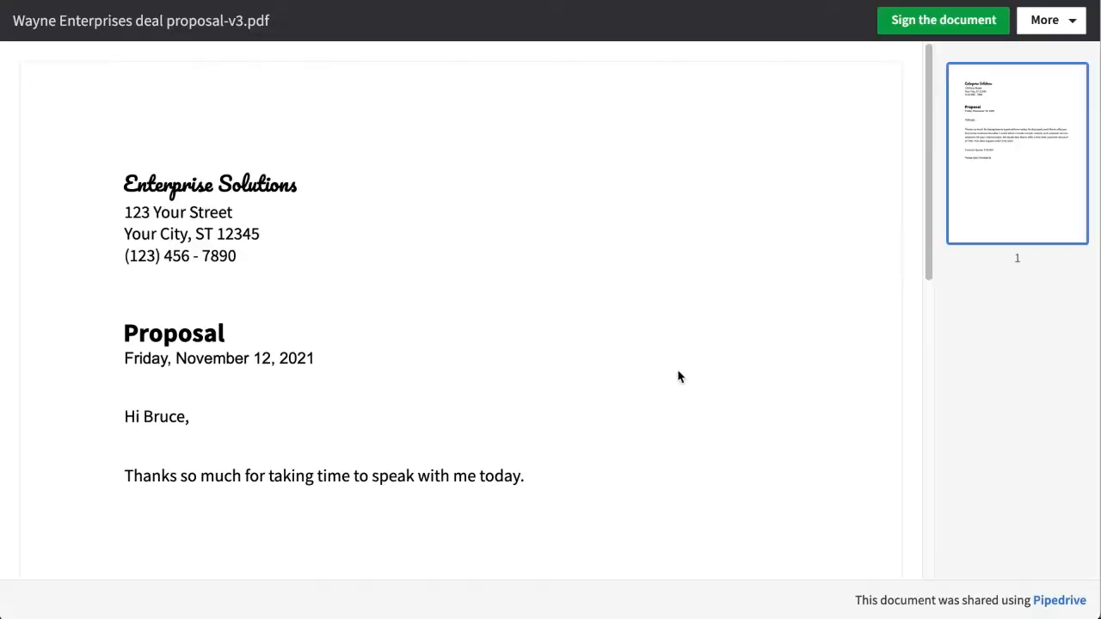
left_click(936, 31)
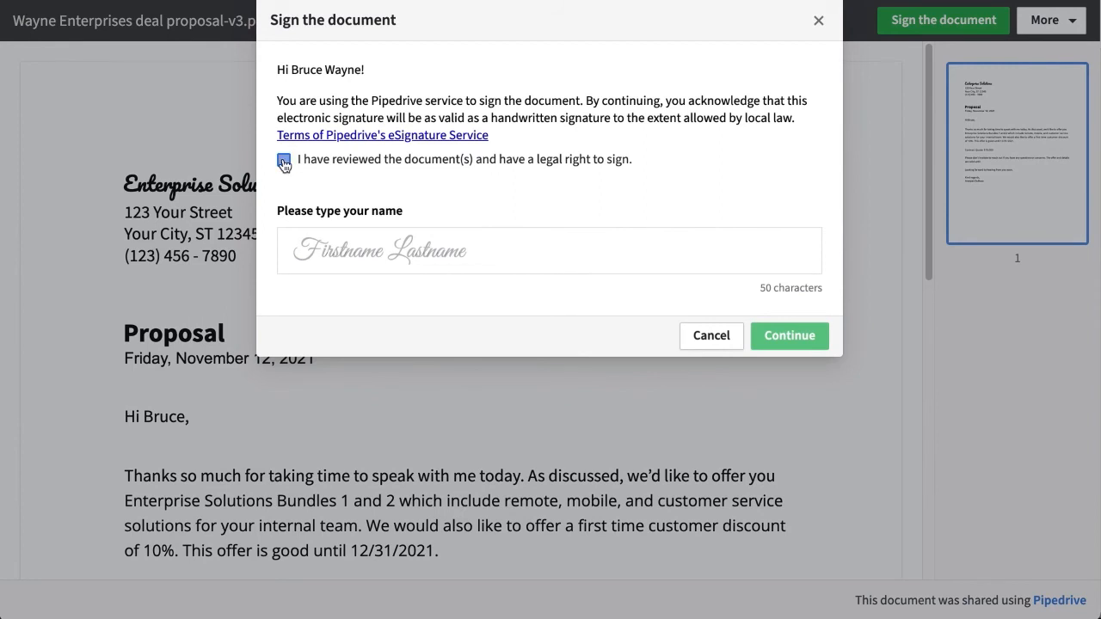
left_click(367, 262)
type("Bruce Wayn")
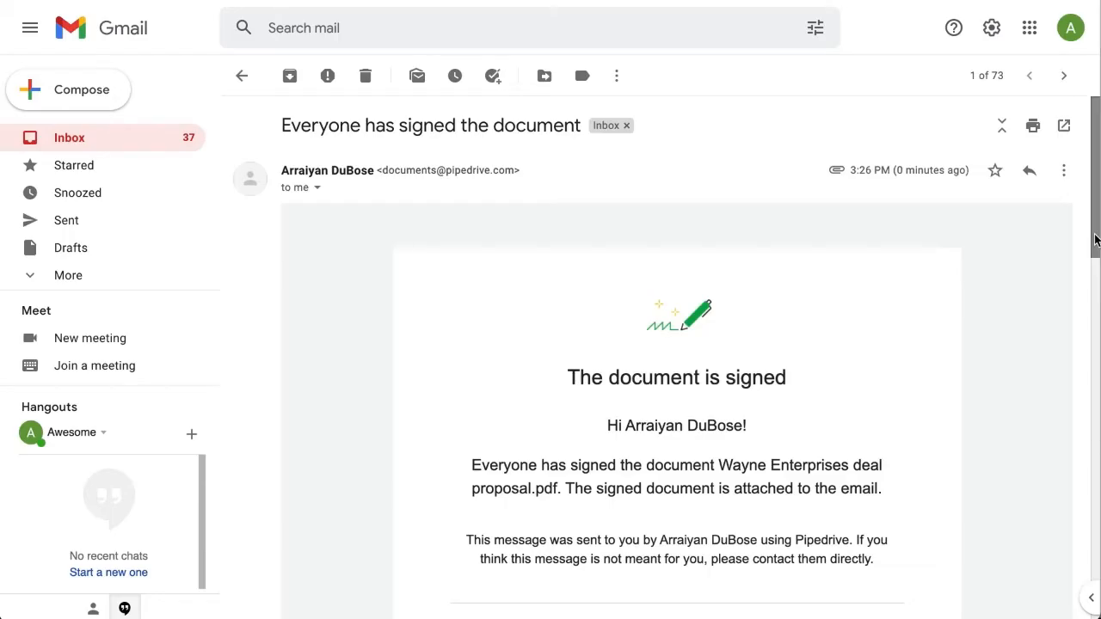
left_click_drag(1096, 237, 1097, 370)
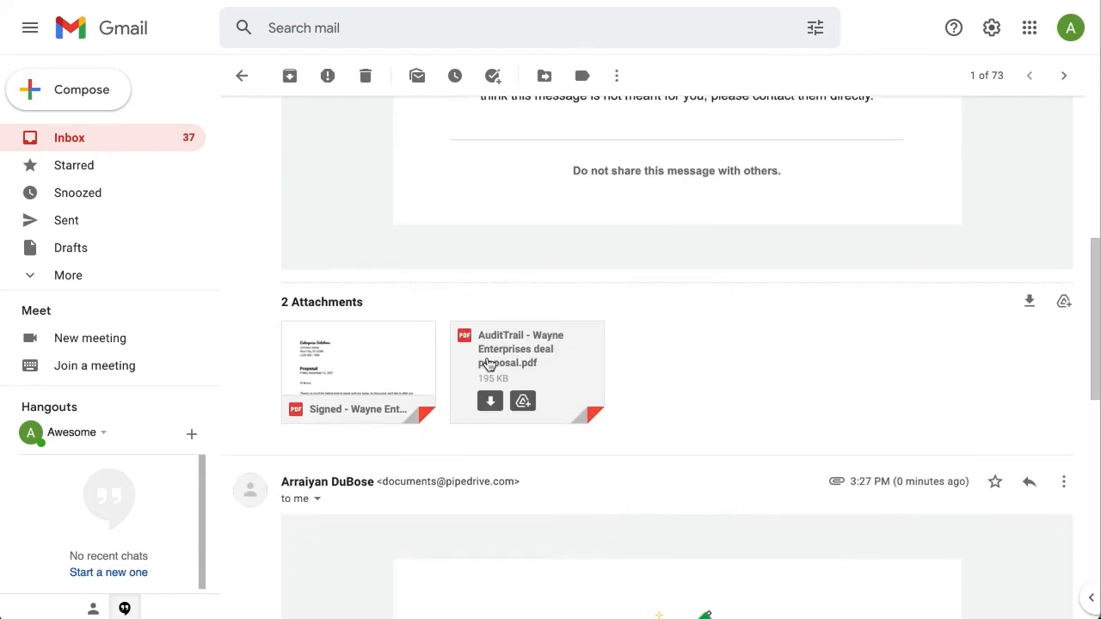
Open the 'Signed - Wayne Enterprises deal proposal.pdf' attachment and scroll toward the signatures page.
left_click(408, 362)
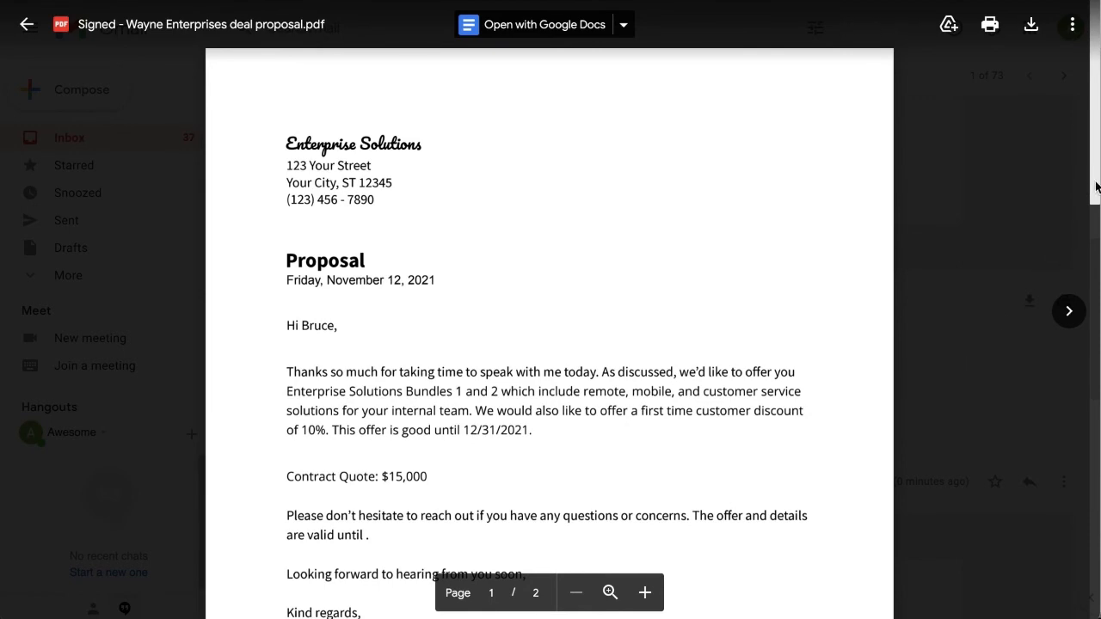
mouse_move(1097, 187)
left_mouse_down()
mouse_move(1069, 311)
mouse_move(1056, 493)
left_mouse_up()
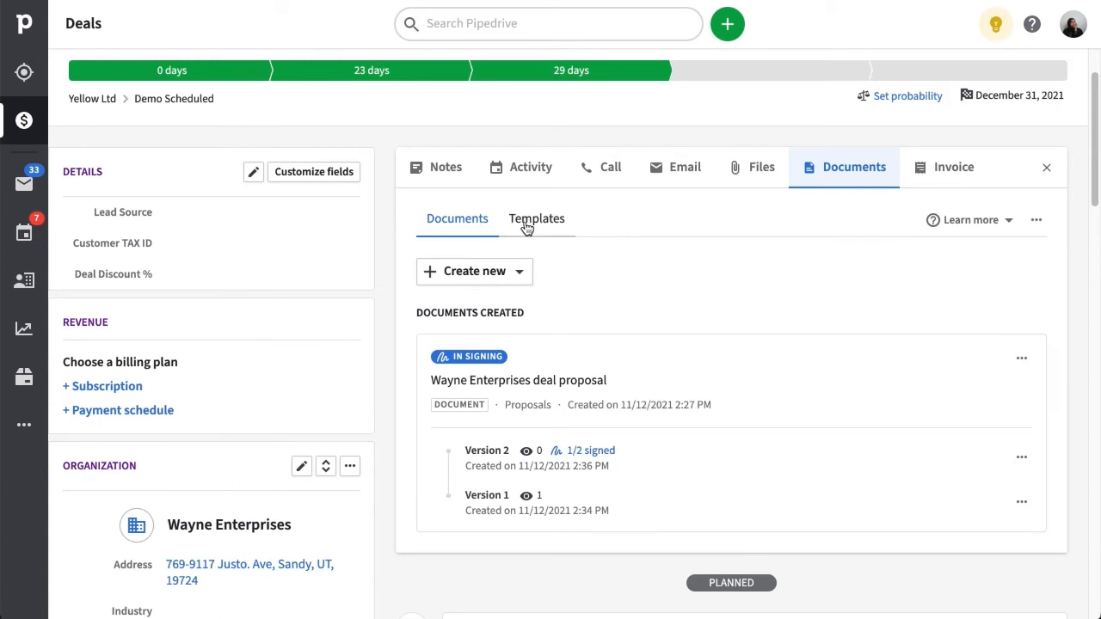
Create a new document template named with the Deal title field, filed under Proposals.
left_click(532, 233)
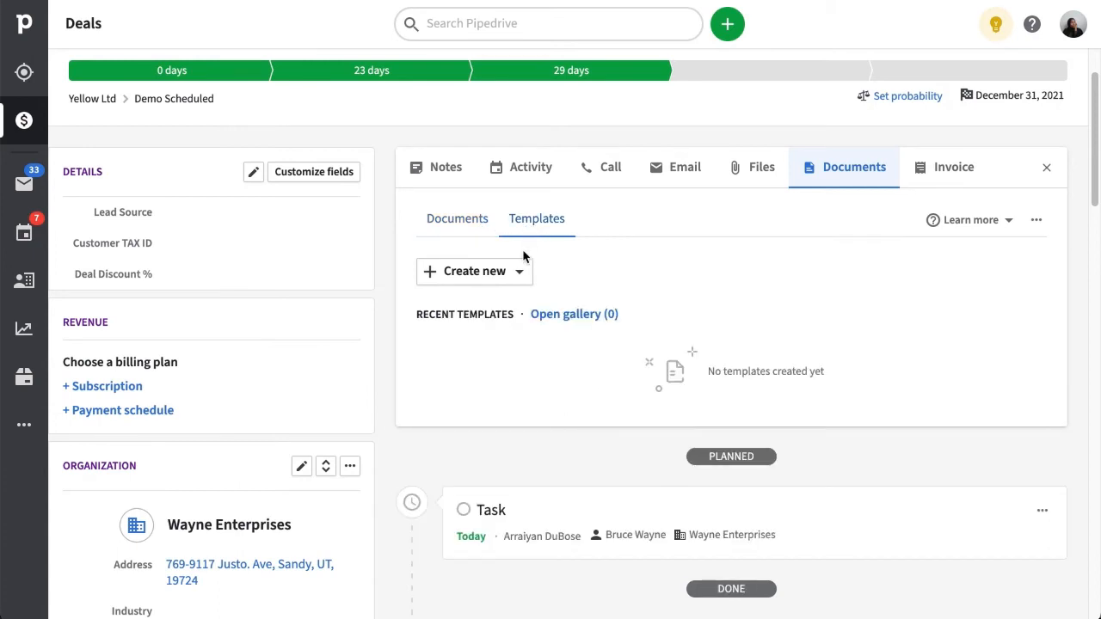
left_click(519, 277)
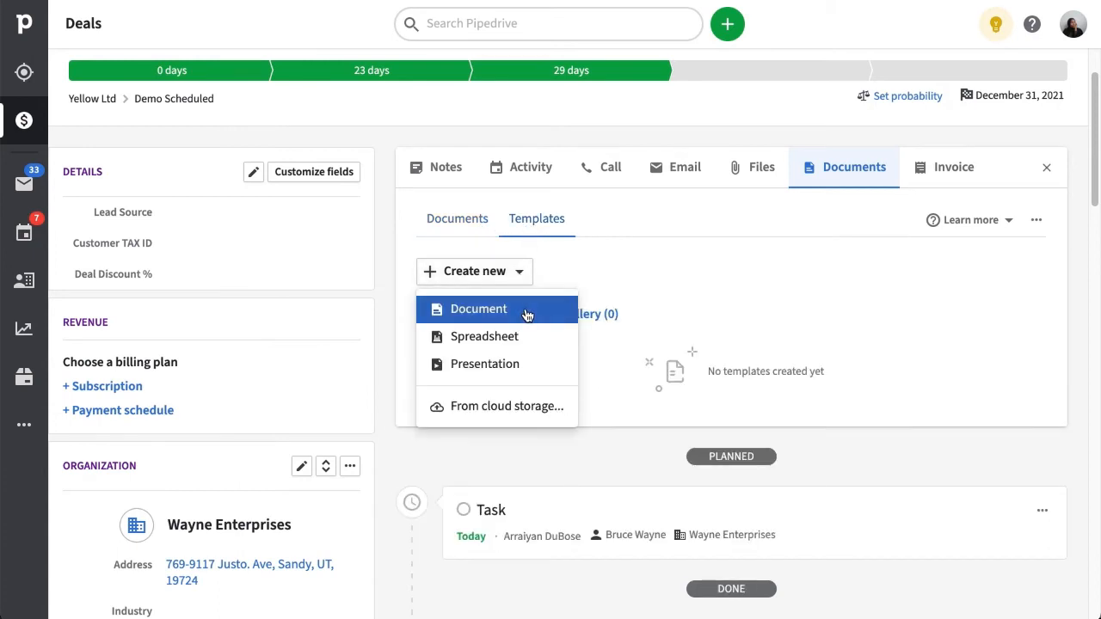
left_click(526, 314)
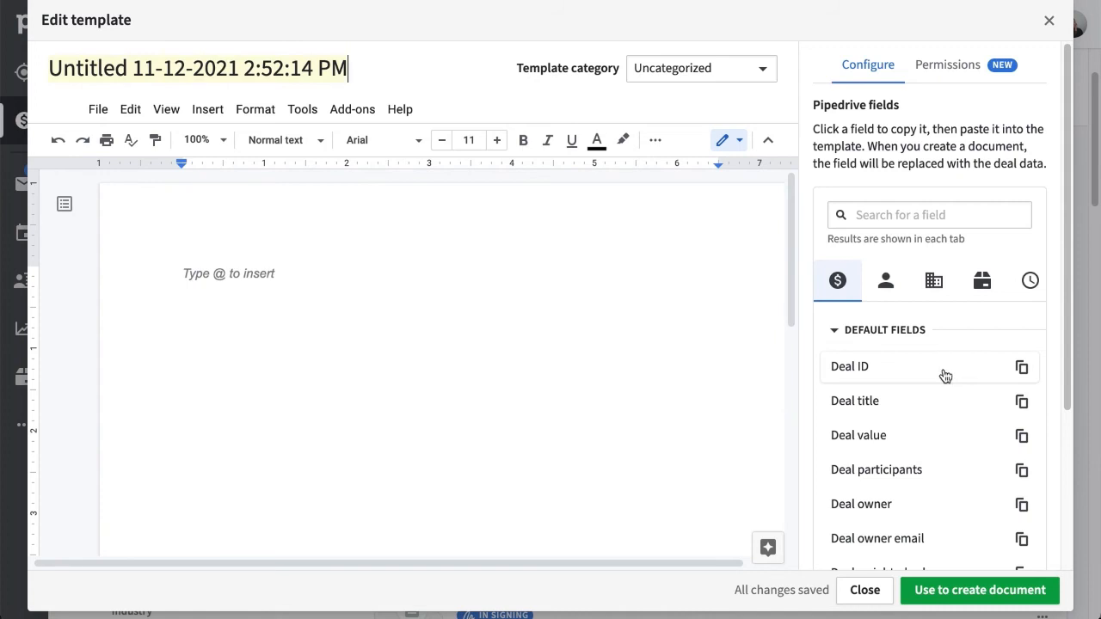
left_click(1022, 367)
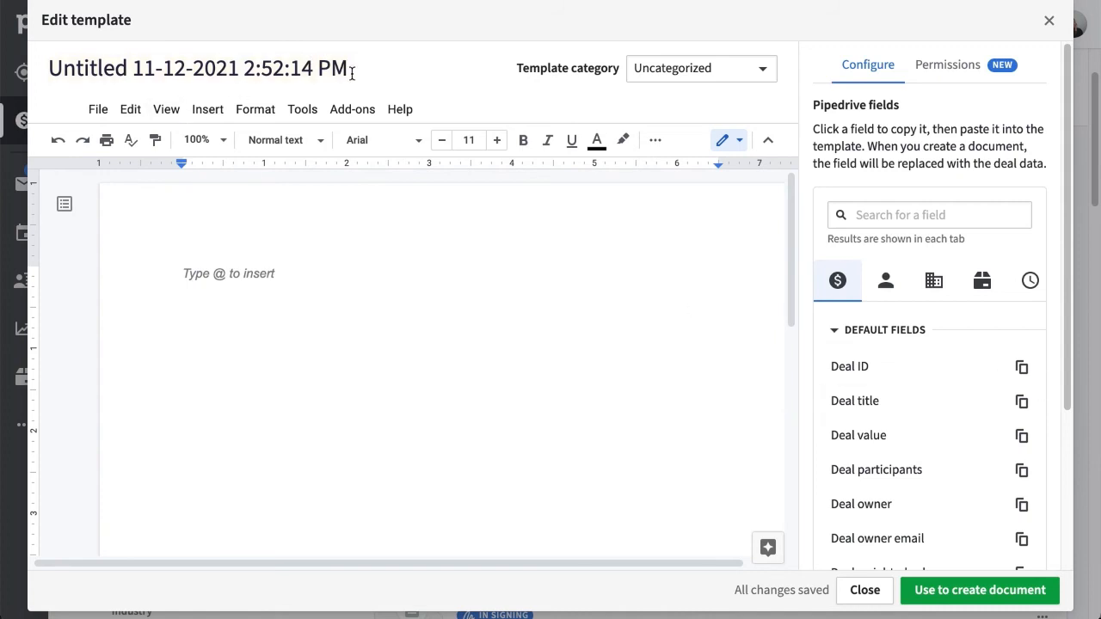
left_click_drag(350, 69, 19, 74)
key("ctrl+v")
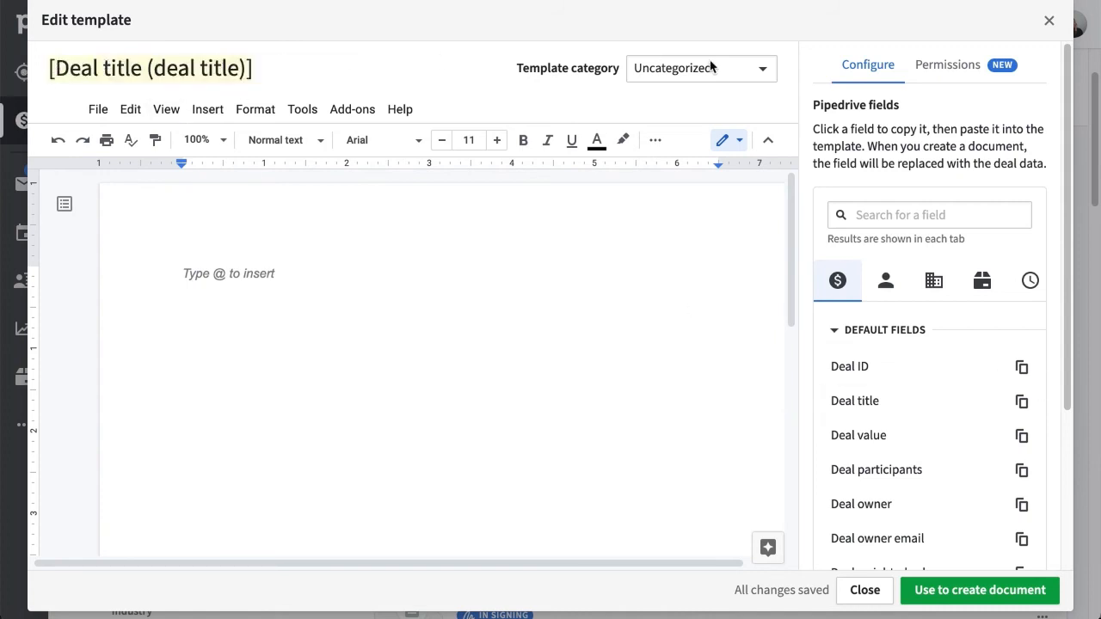
left_click(759, 68)
left_click(745, 166)
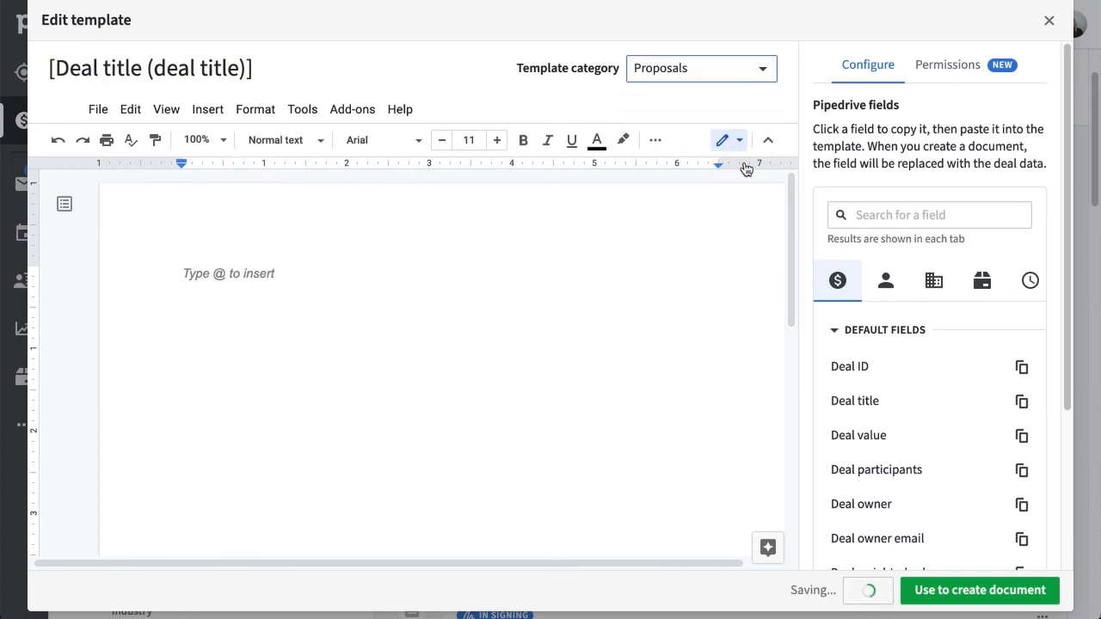
Insert the Time today's date and Person first name fields into the template body.
left_click(1030, 281)
left_click(1022, 367)
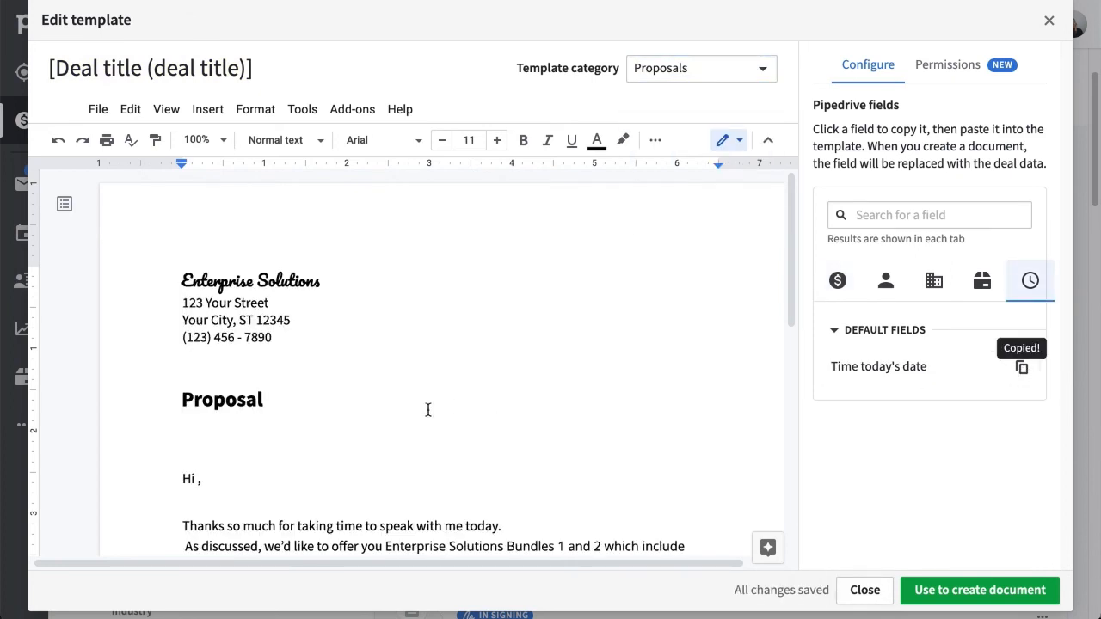
key("ctrl+v")
scroll(795, 364, "down", 3)
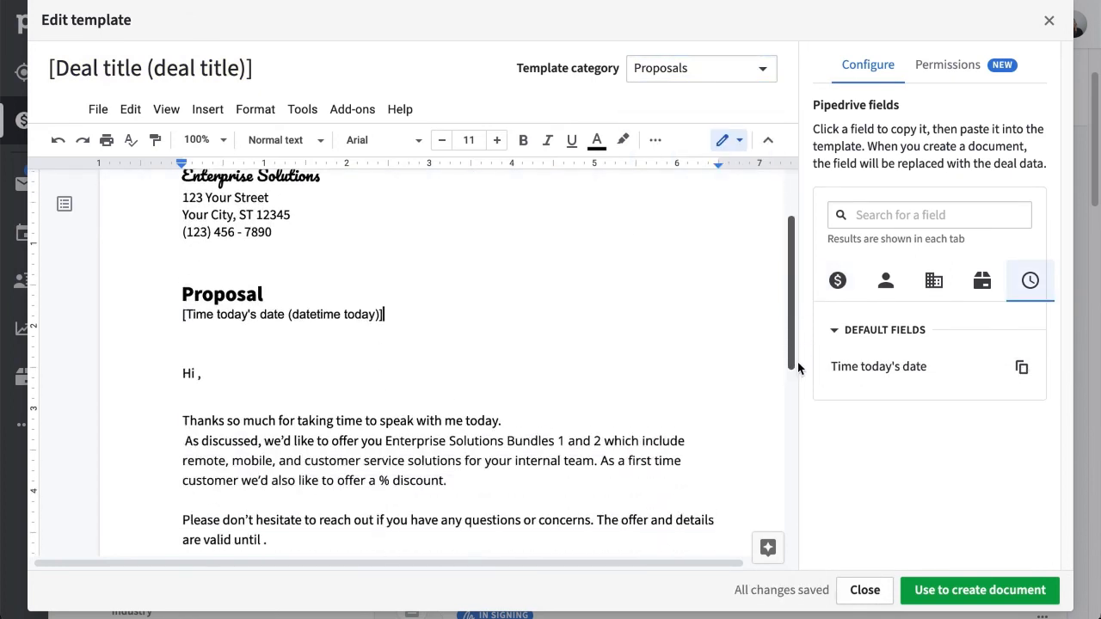
left_click(886, 280)
left_click(924, 400)
left_click(198, 340)
key("ctrl+v")
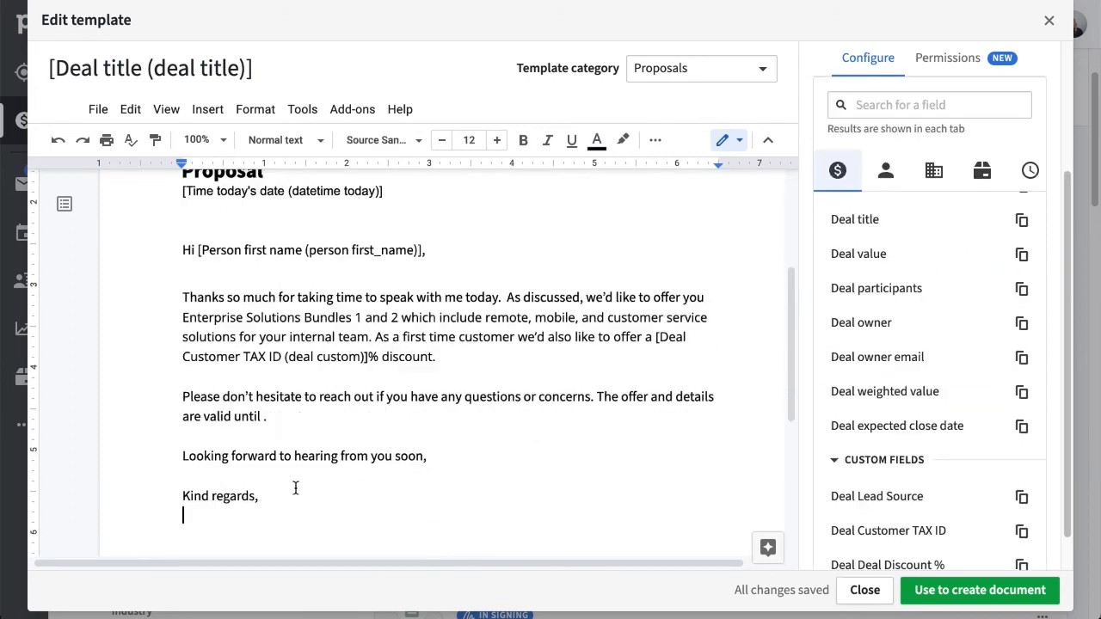
key("ctrl+v")
scroll(781, 283, "up", 3)
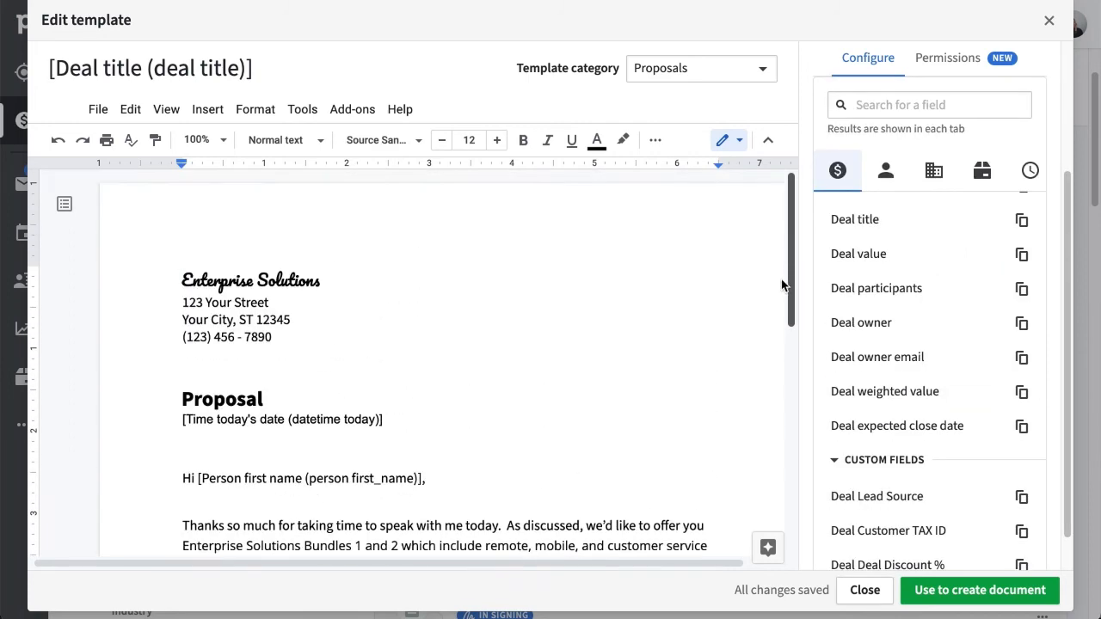
left_click(934, 69)
Share the proposal template with two colleagues picked from the user list.
left_click(923, 161)
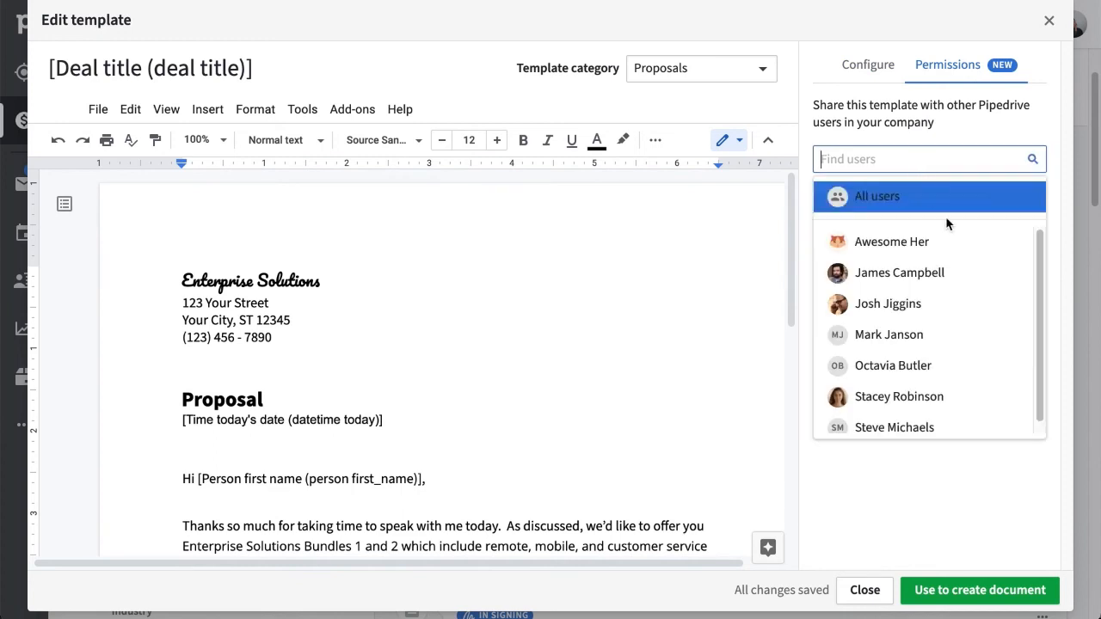
left_click(963, 373)
left_click(976, 161)
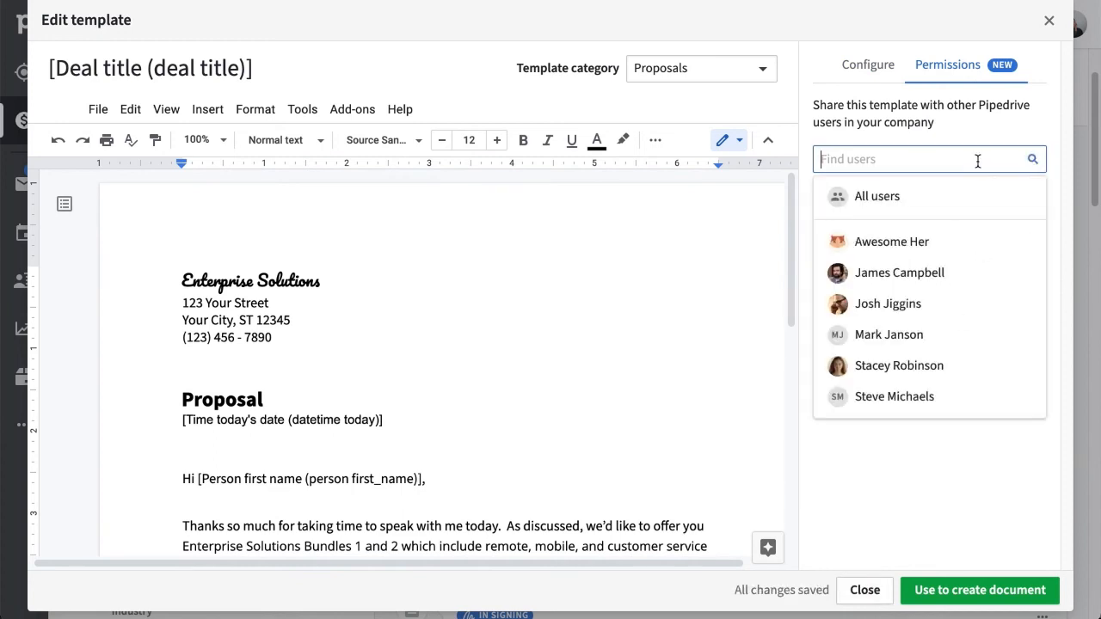
left_click(983, 396)
Give the first colleague Edit access, keep the second on Use, and create a document from the template.
left_click(1029, 241)
left_click(1026, 303)
left_click(1031, 269)
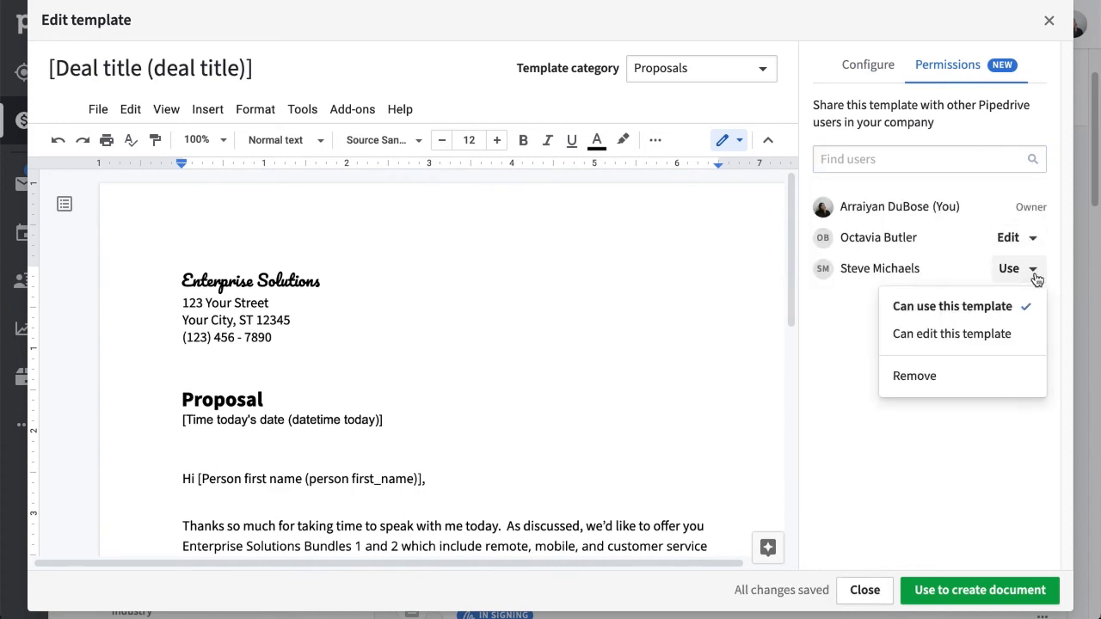
left_click(975, 417)
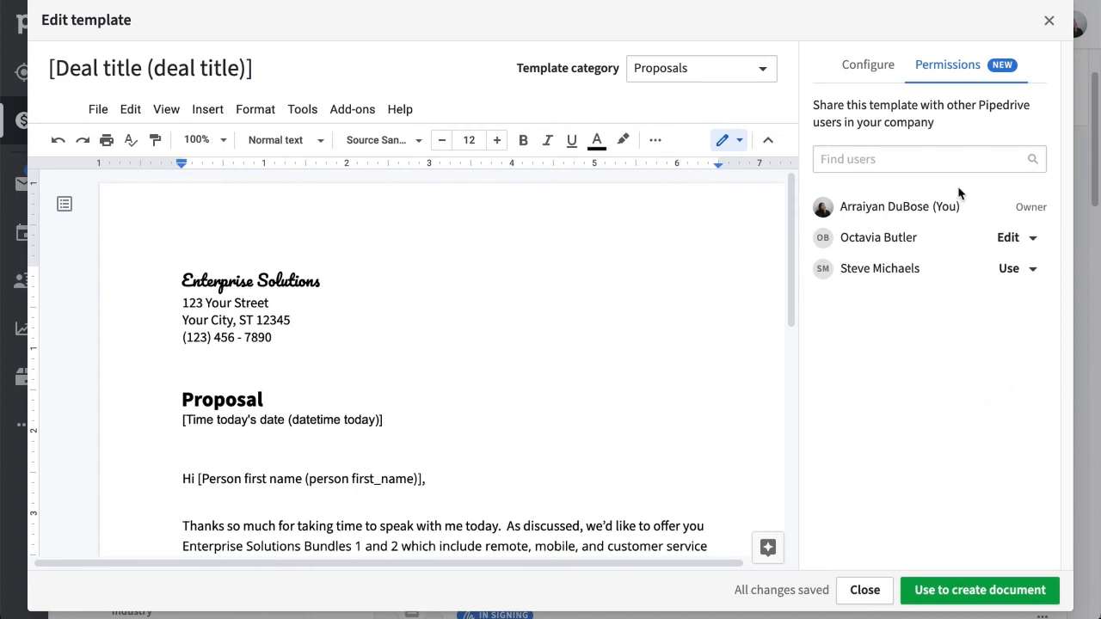
left_click(980, 589)
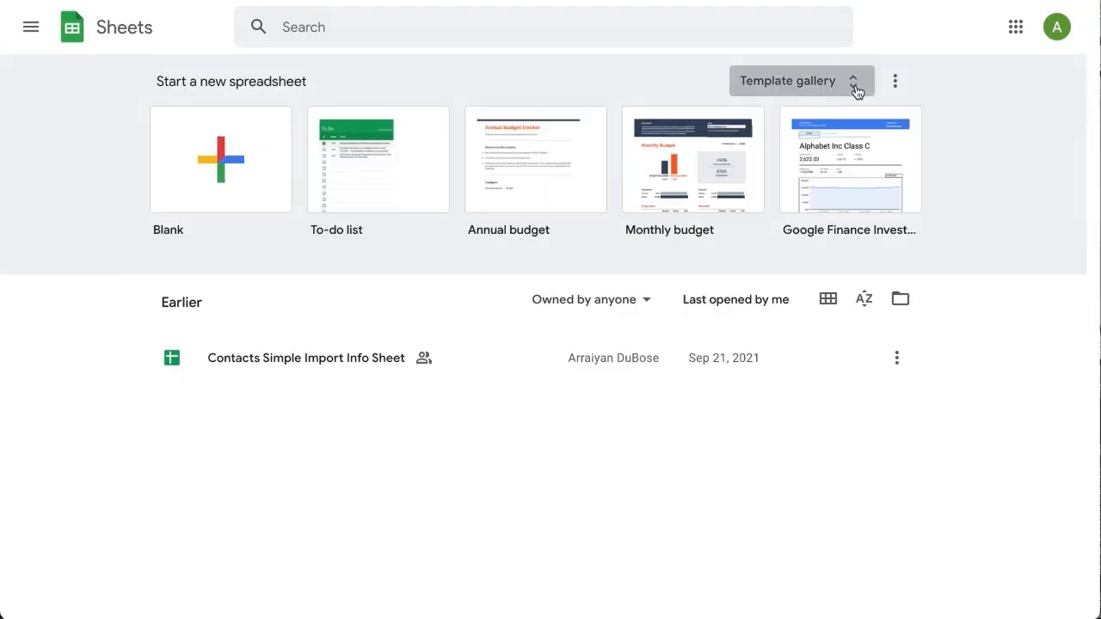
Browse the Work templates in the Google Slides template gallery.
left_click(855, 91)
scroll(950, 366, "down", 7)
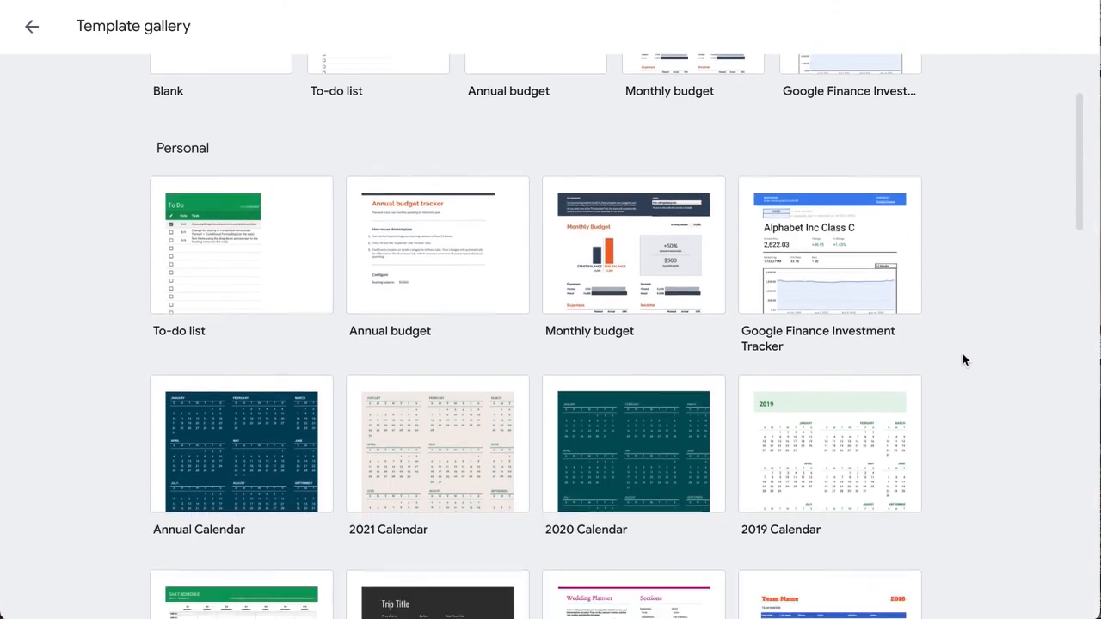
scroll(1001, 327, "down", 5)
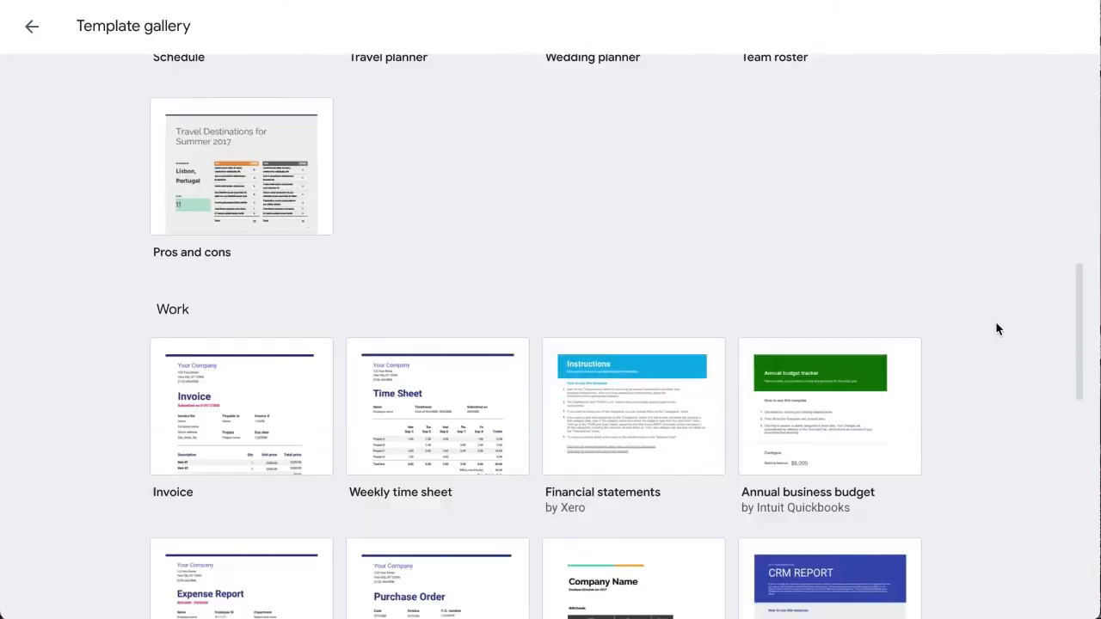
scroll(488, 490, "down", 1)
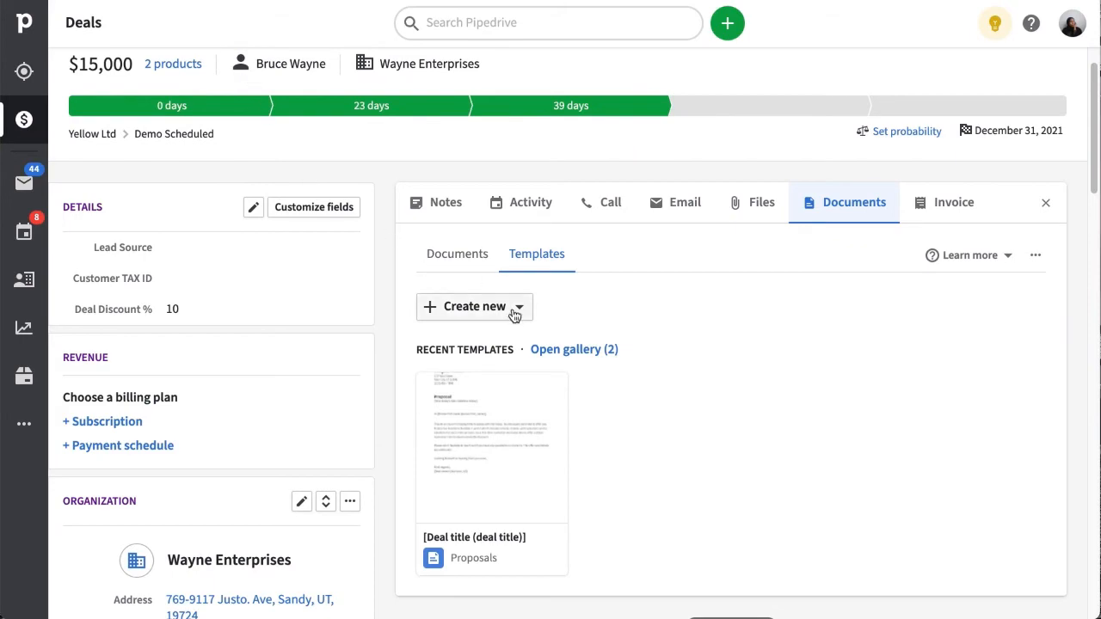
Create a new Pipedrive template from cloud storage using the Purchase order sheet.
left_click(518, 307)
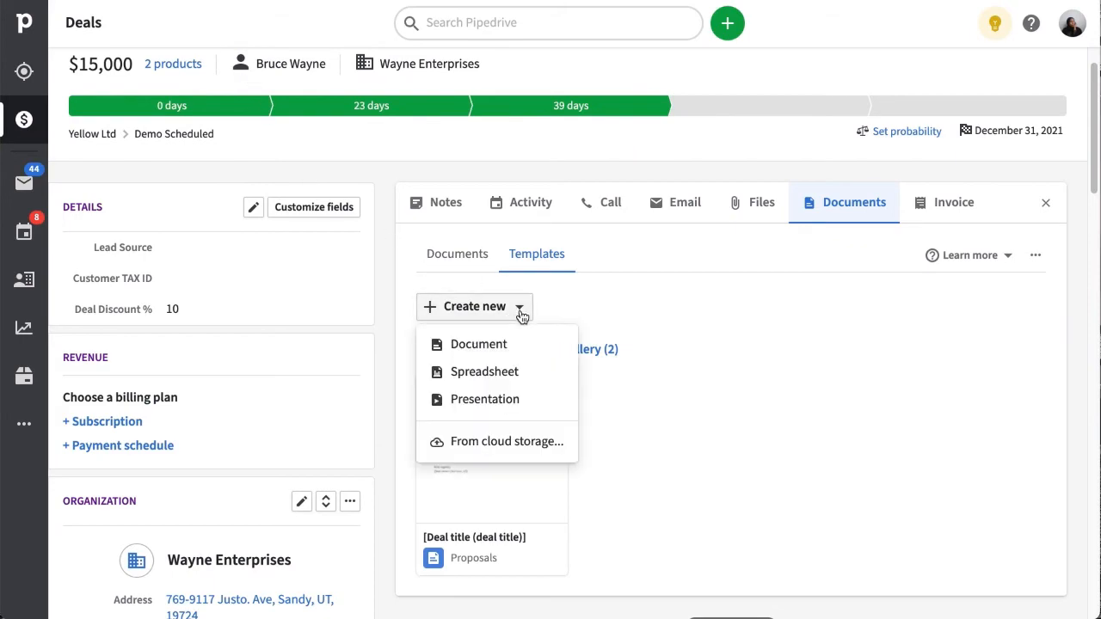
left_click(507, 442)
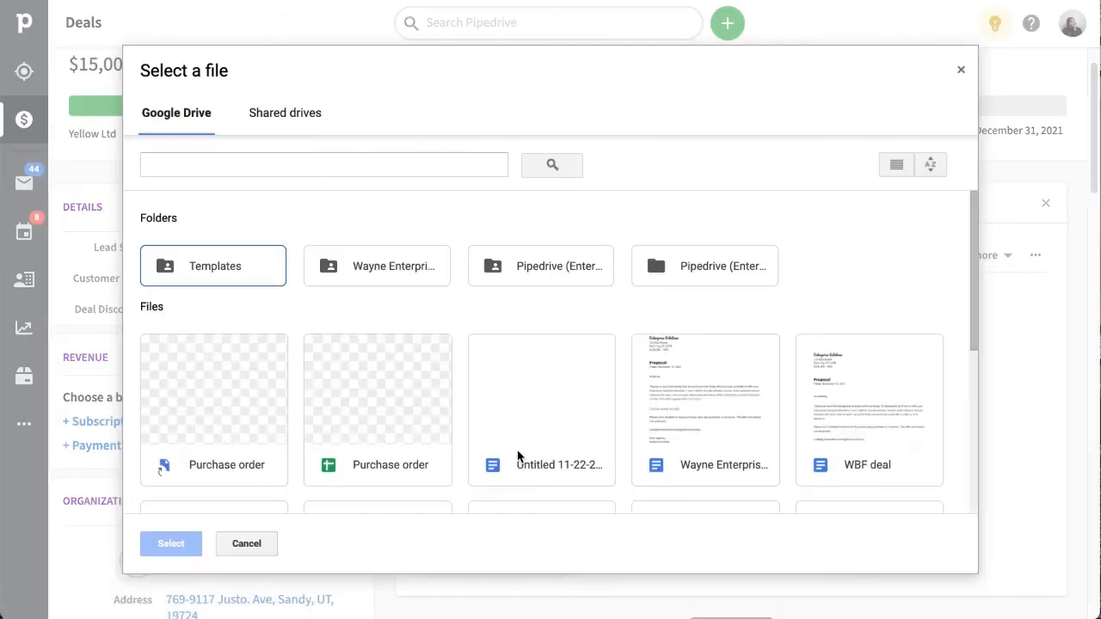
left_click(274, 423)
left_click(177, 544)
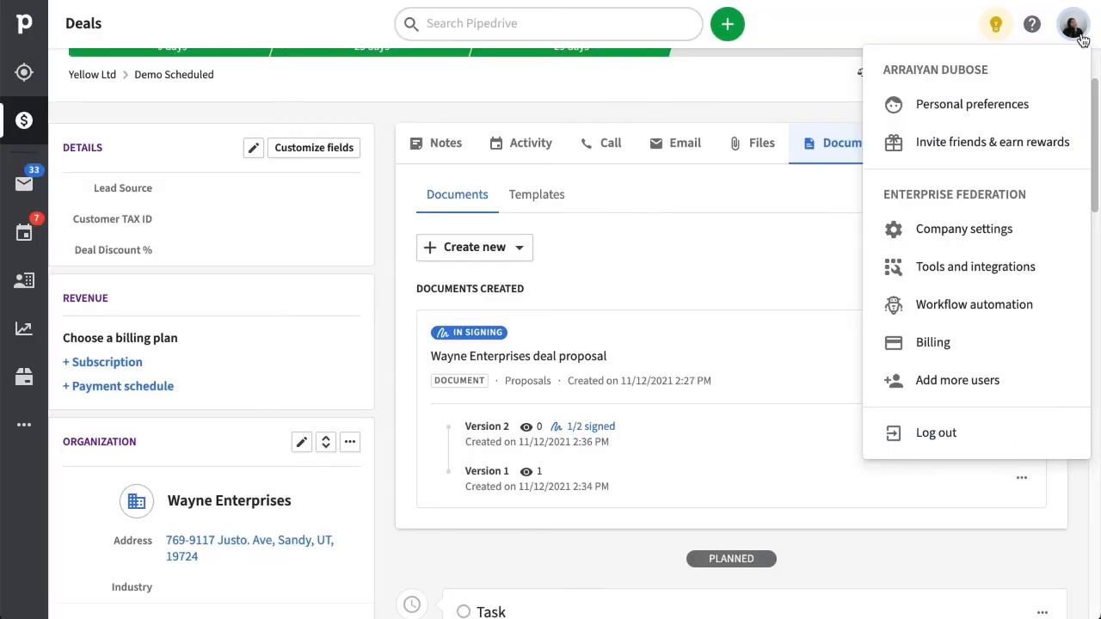
Go to Tools and integrations > Smart Docs and show the company settings.
left_click(1047, 267)
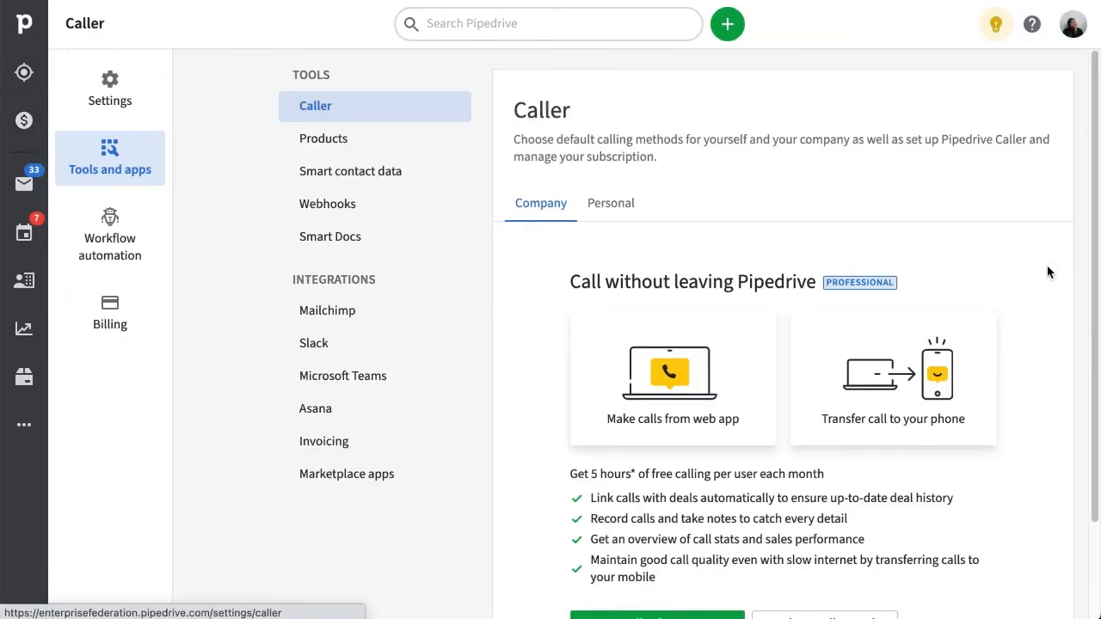
left_click(450, 238)
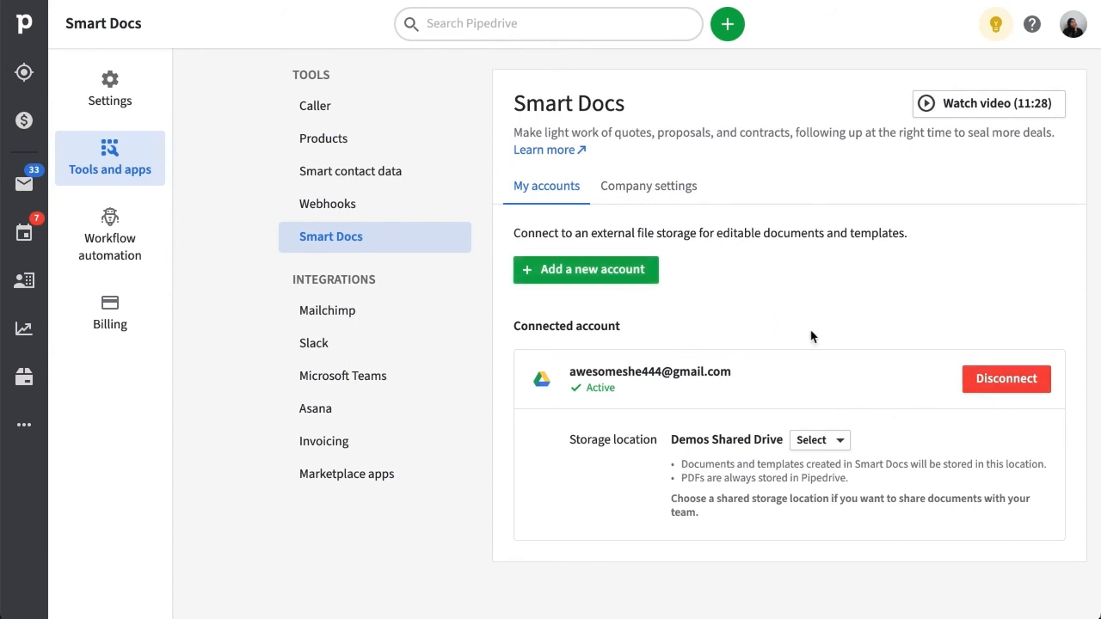
left_click(682, 189)
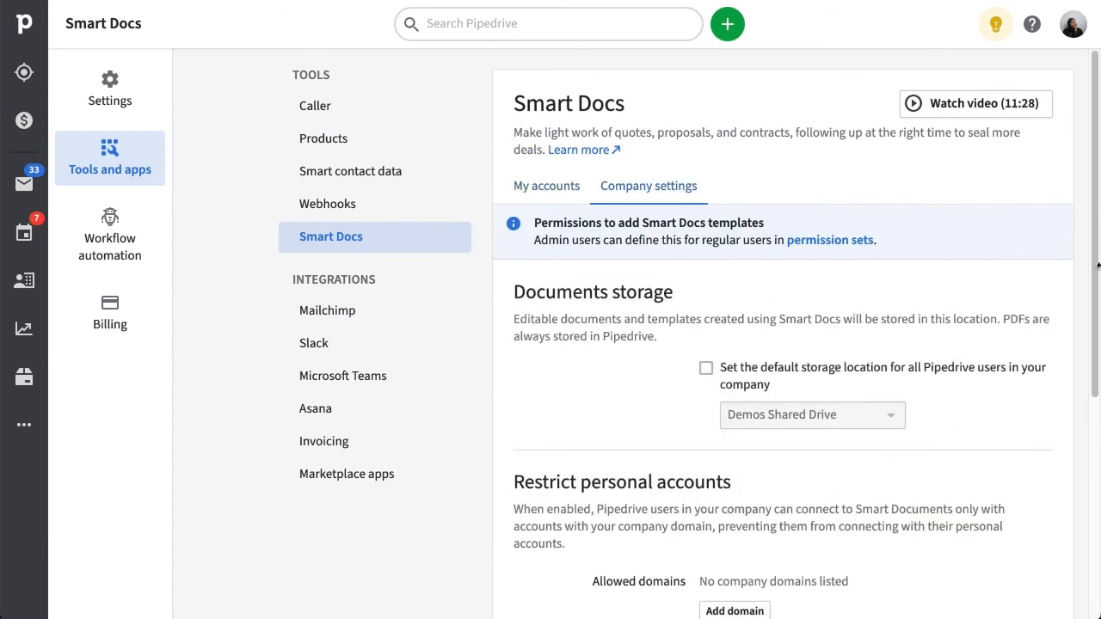
scroll(1034, 335, "down", 3)
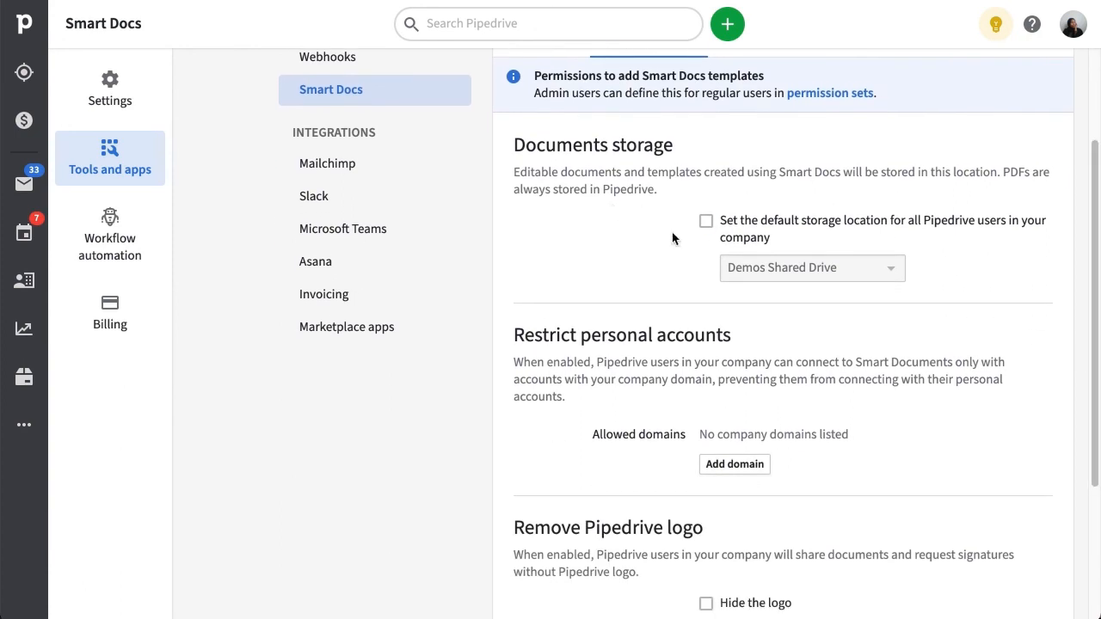
Try a default storage location for everyone, review the drives, then switch it back off.
left_click(709, 226)
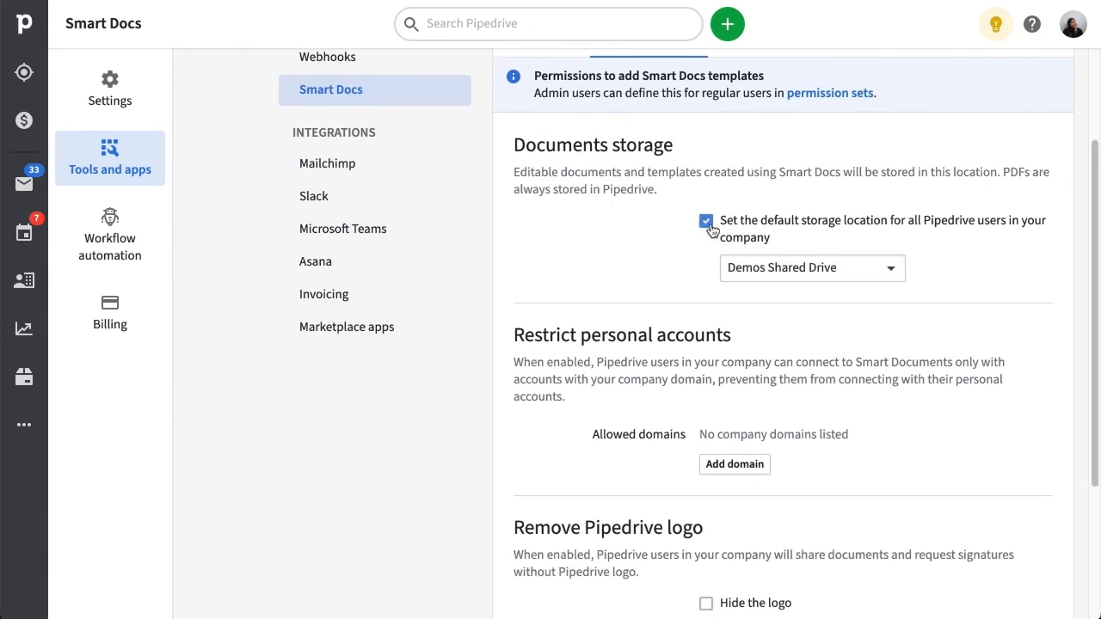
left_click(891, 265)
left_click(904, 248)
left_click_drag(1094, 205, 1094, 300)
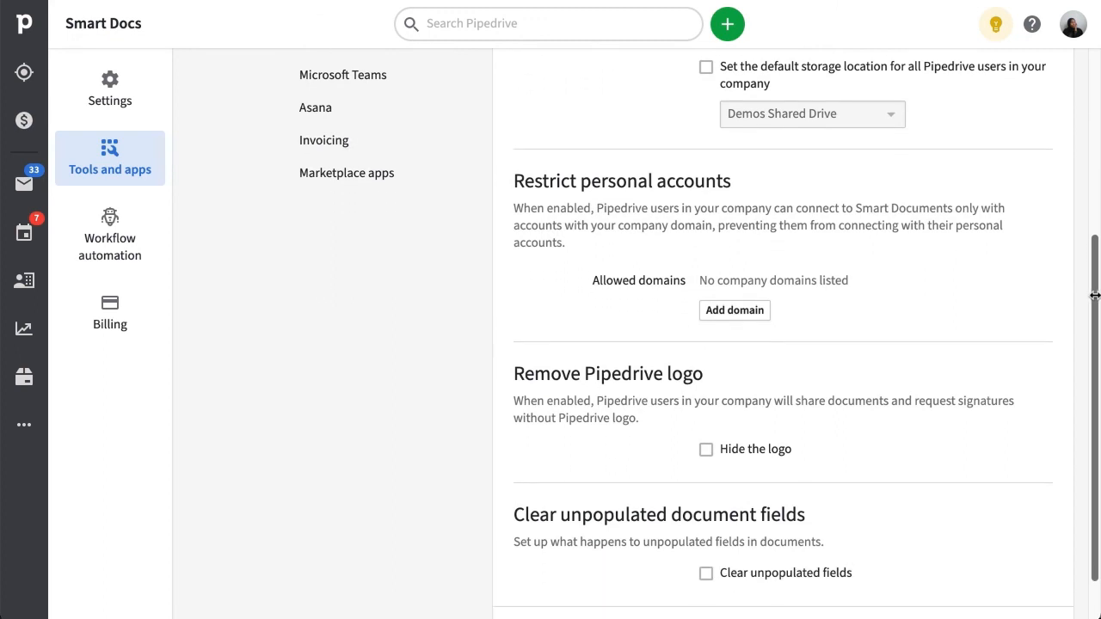
Discard the empty allowed-domain entry and tick Hide the logo, leaving Clear unpopulated fields ticked.
left_click(722, 320)
scroll(780, 395, "down", 2)
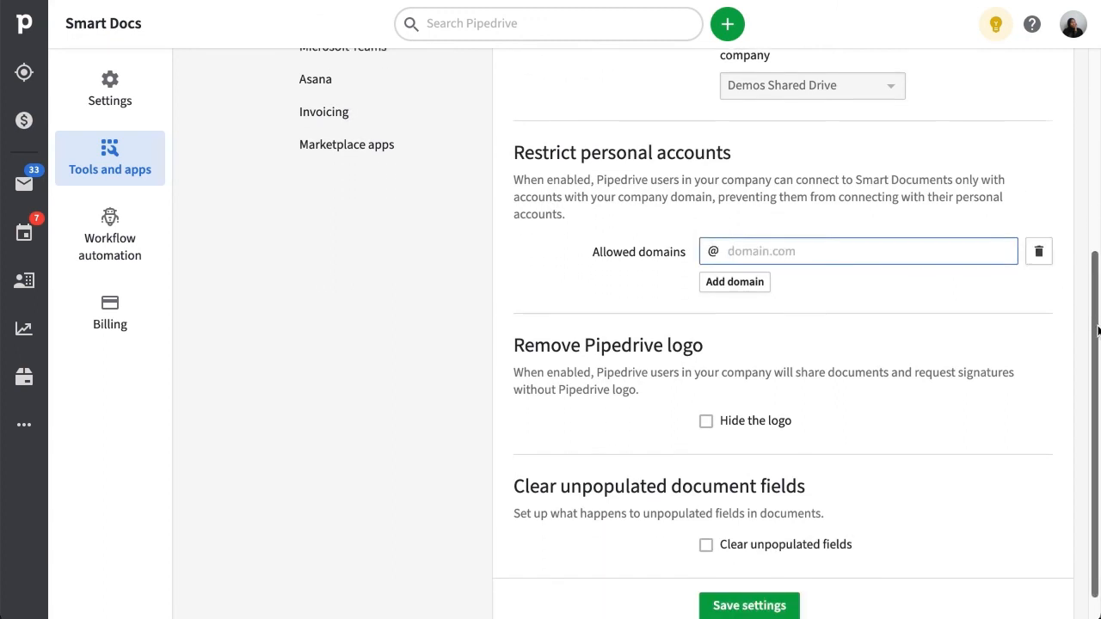
left_click(571, 377)
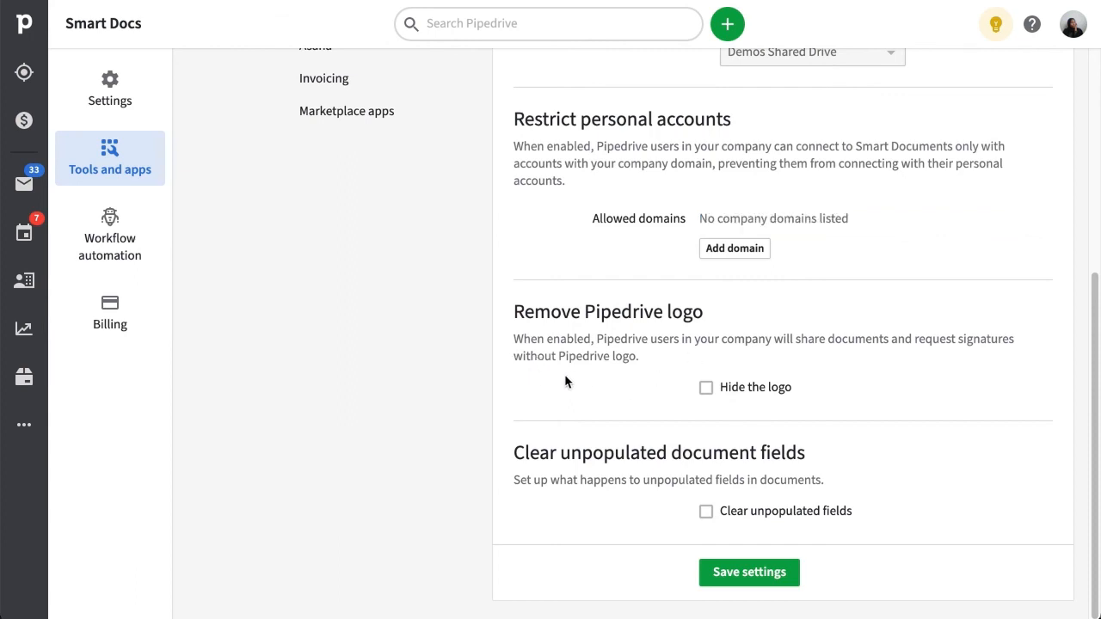
left_click(705, 387)
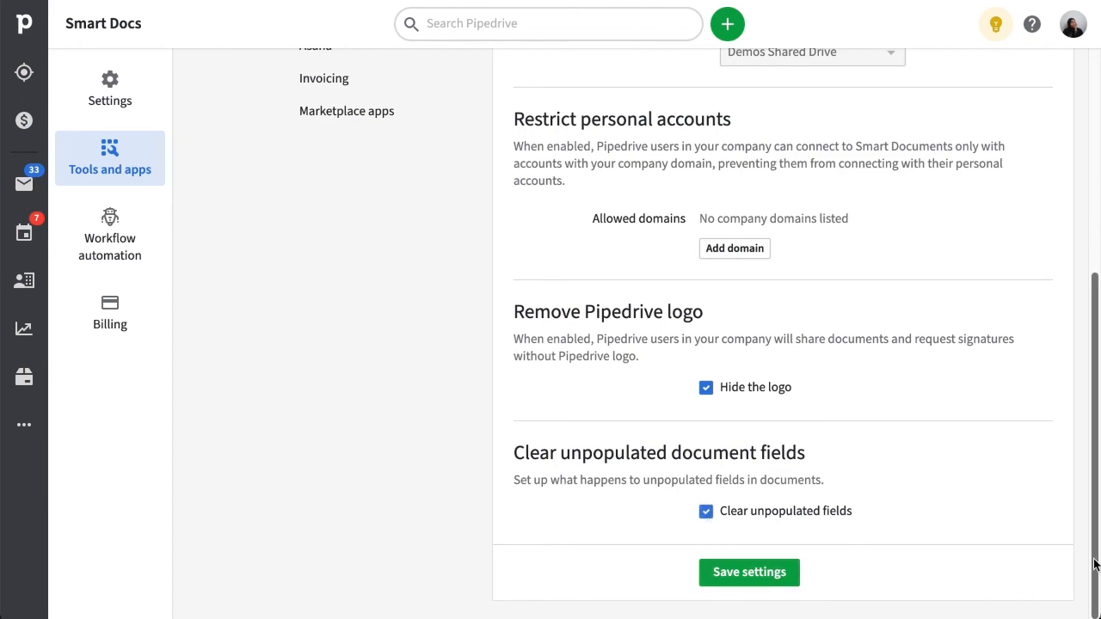
left_click_drag(1094, 558, 941, 290)
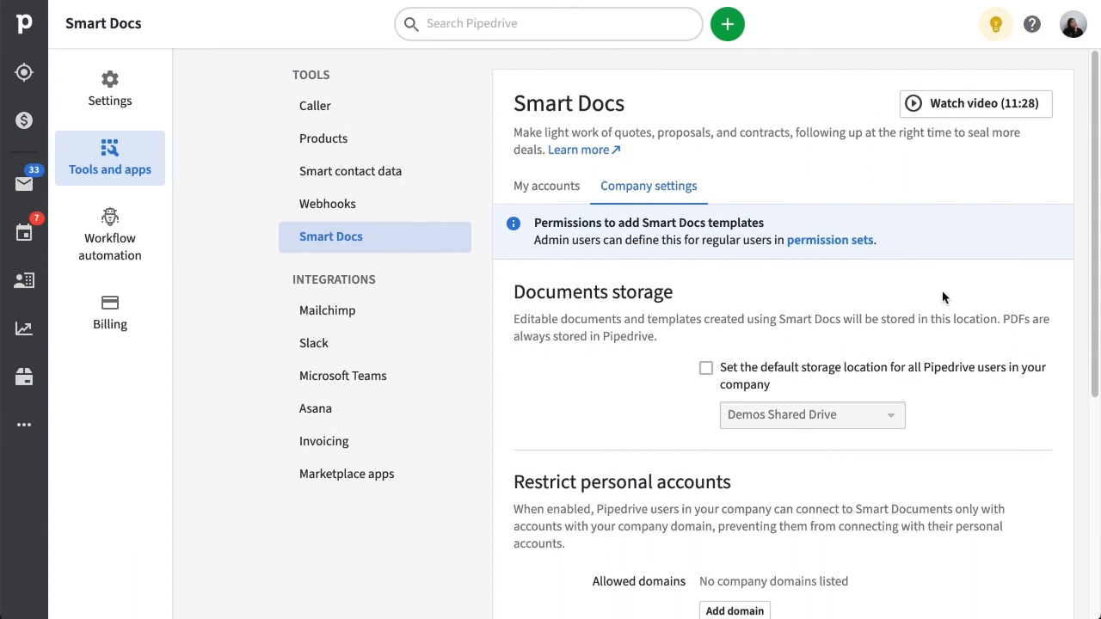
Open the permission sets link, then close the Smart Docs tour on the Yellow Ltd deal.
left_click(830, 241)
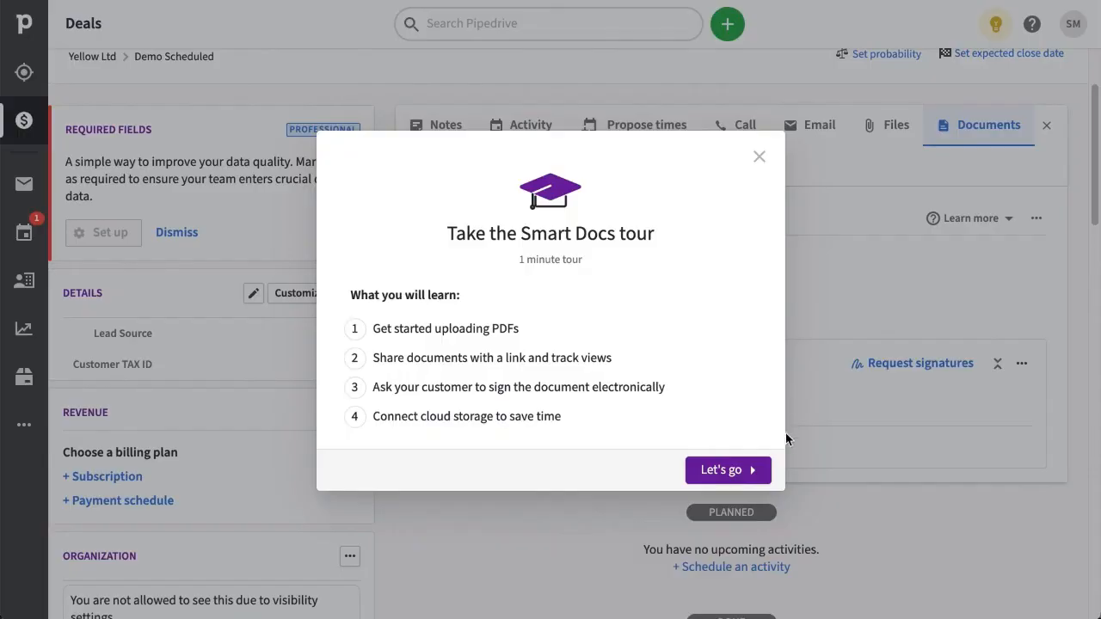
left_click(760, 157)
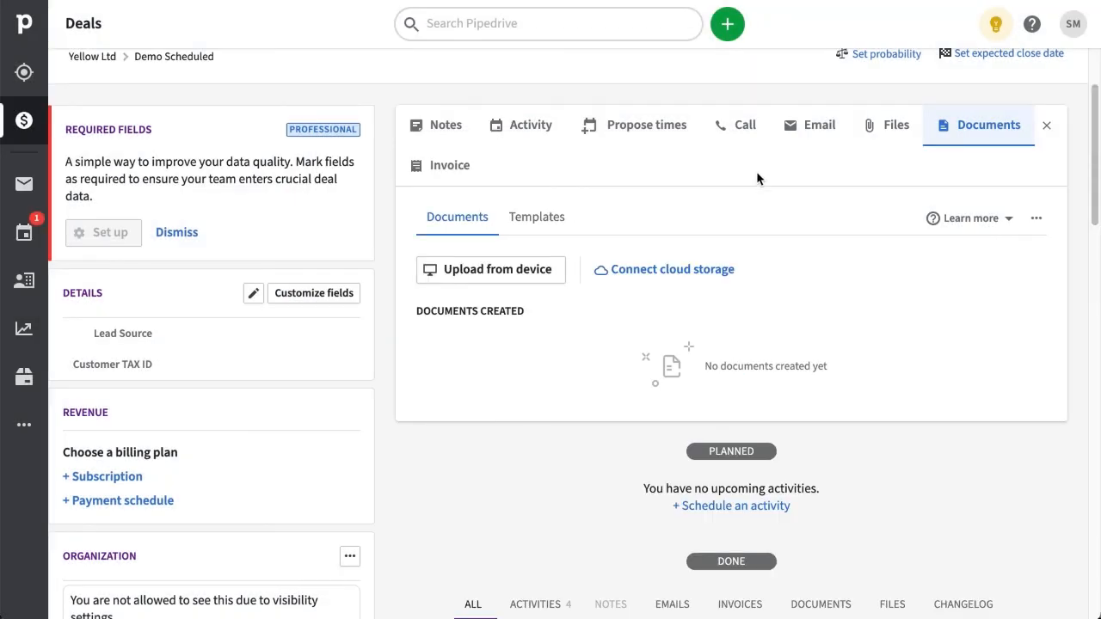